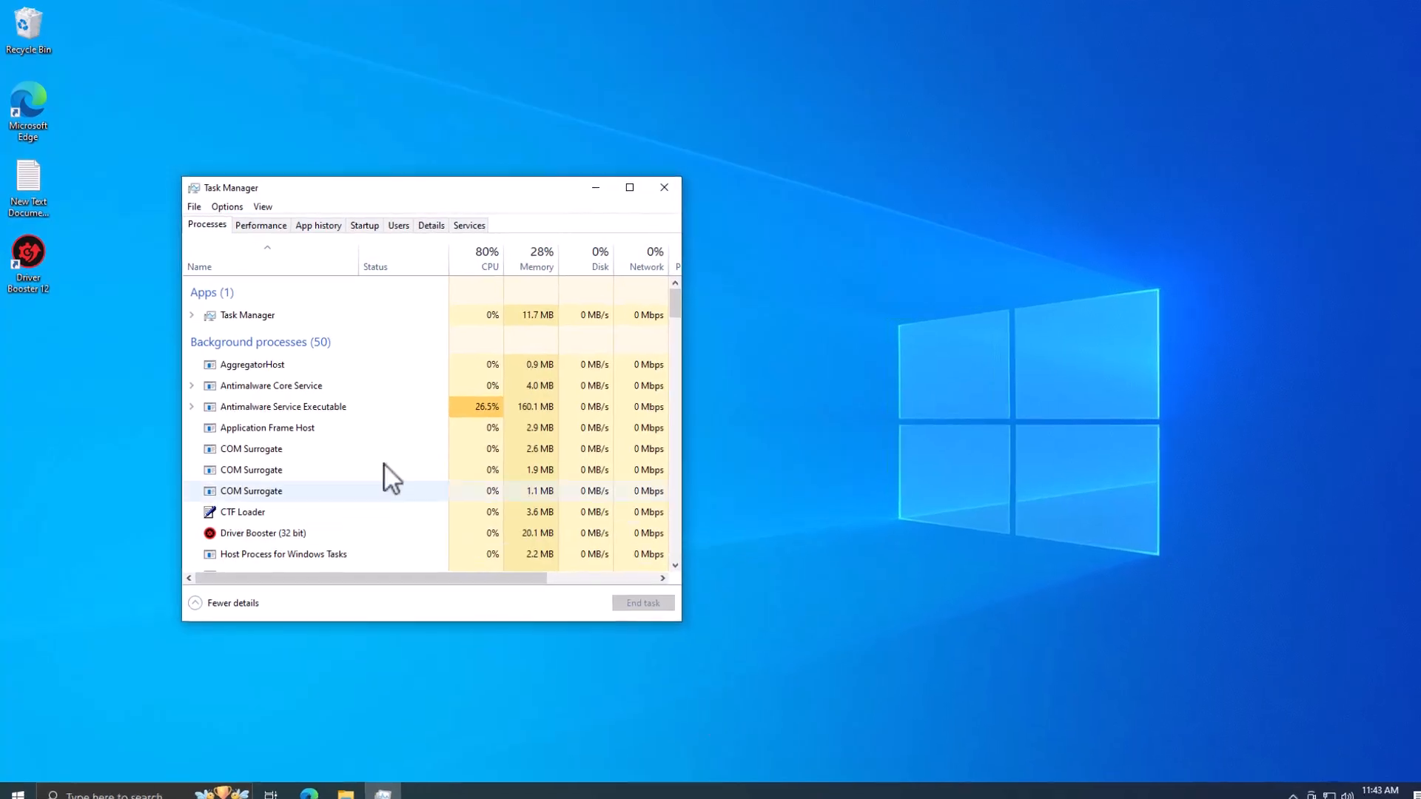
Disable VMware Tools Core Service from launching at Windows startup
left_click(355, 222)
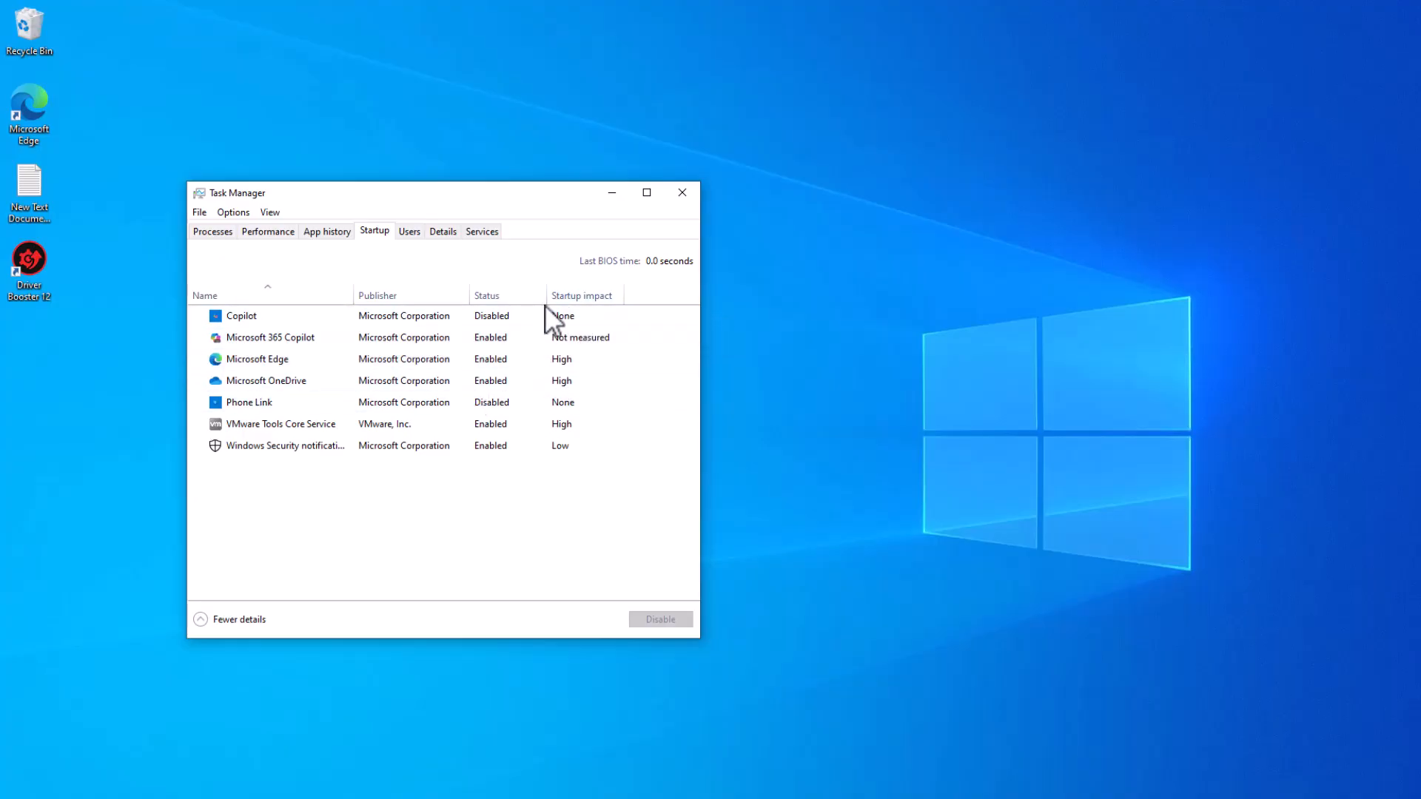
right_click(561, 424)
left_click(527, 428)
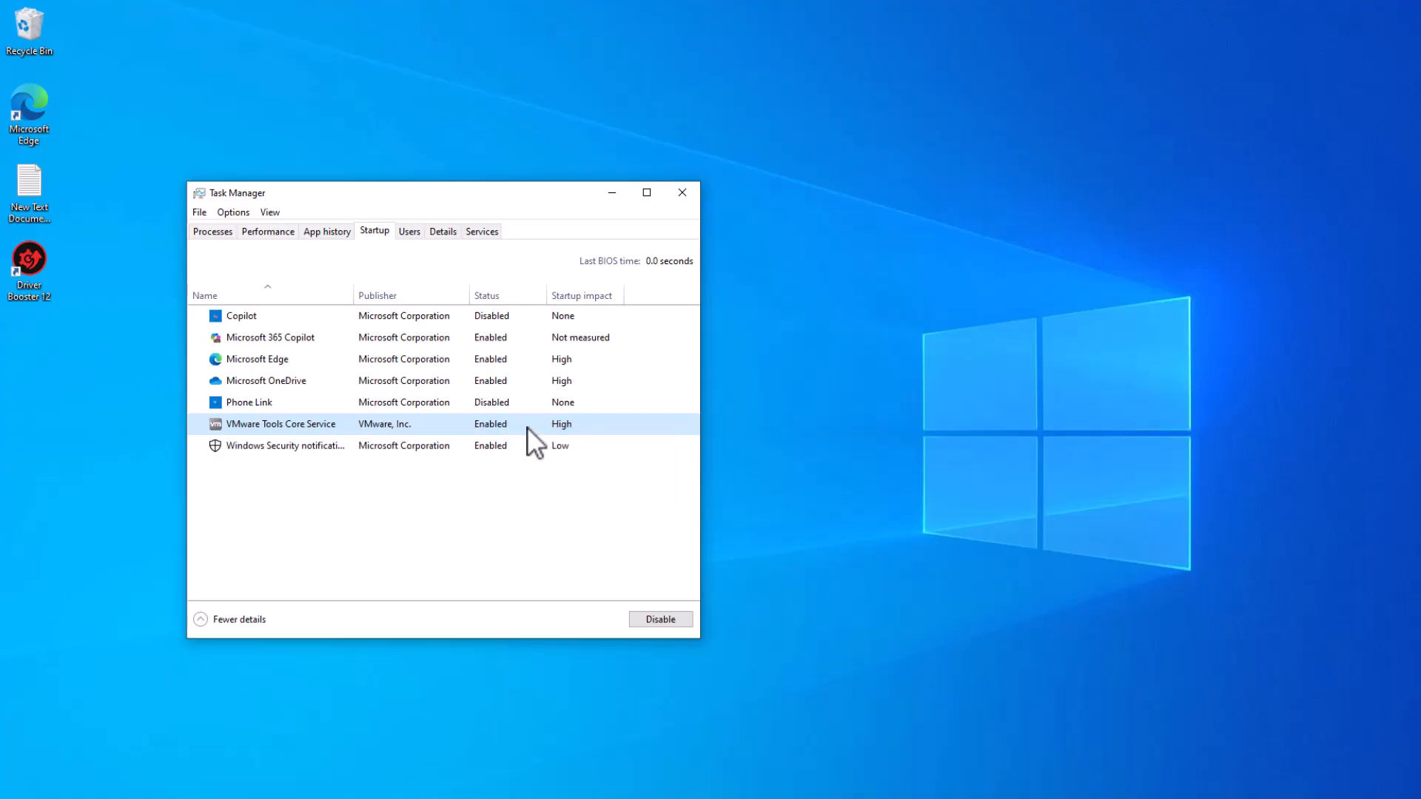
right_click(544, 429)
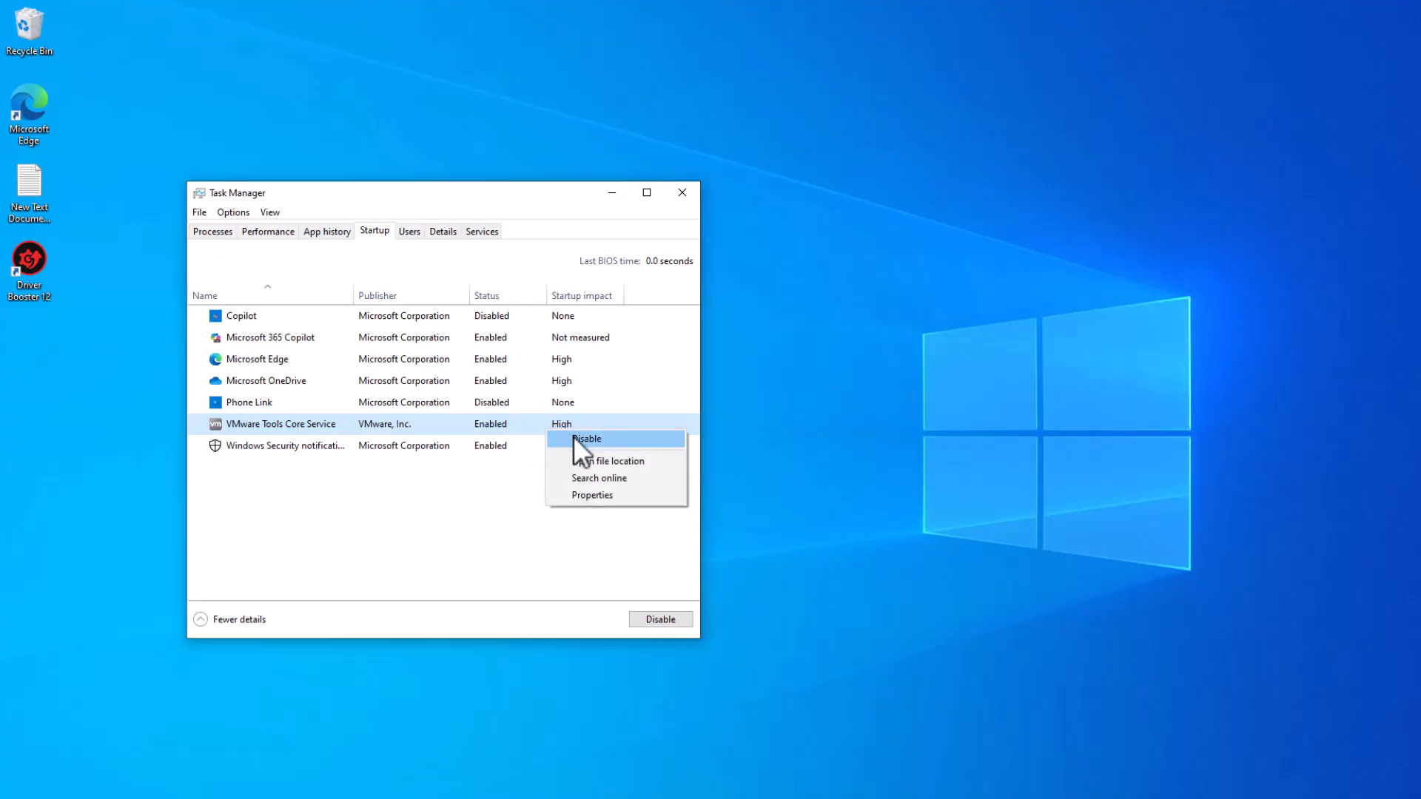
left_click(574, 439)
Disable Microsoft Edge and Microsoft OneDrive at startup and close Task Manager
right_click(524, 363)
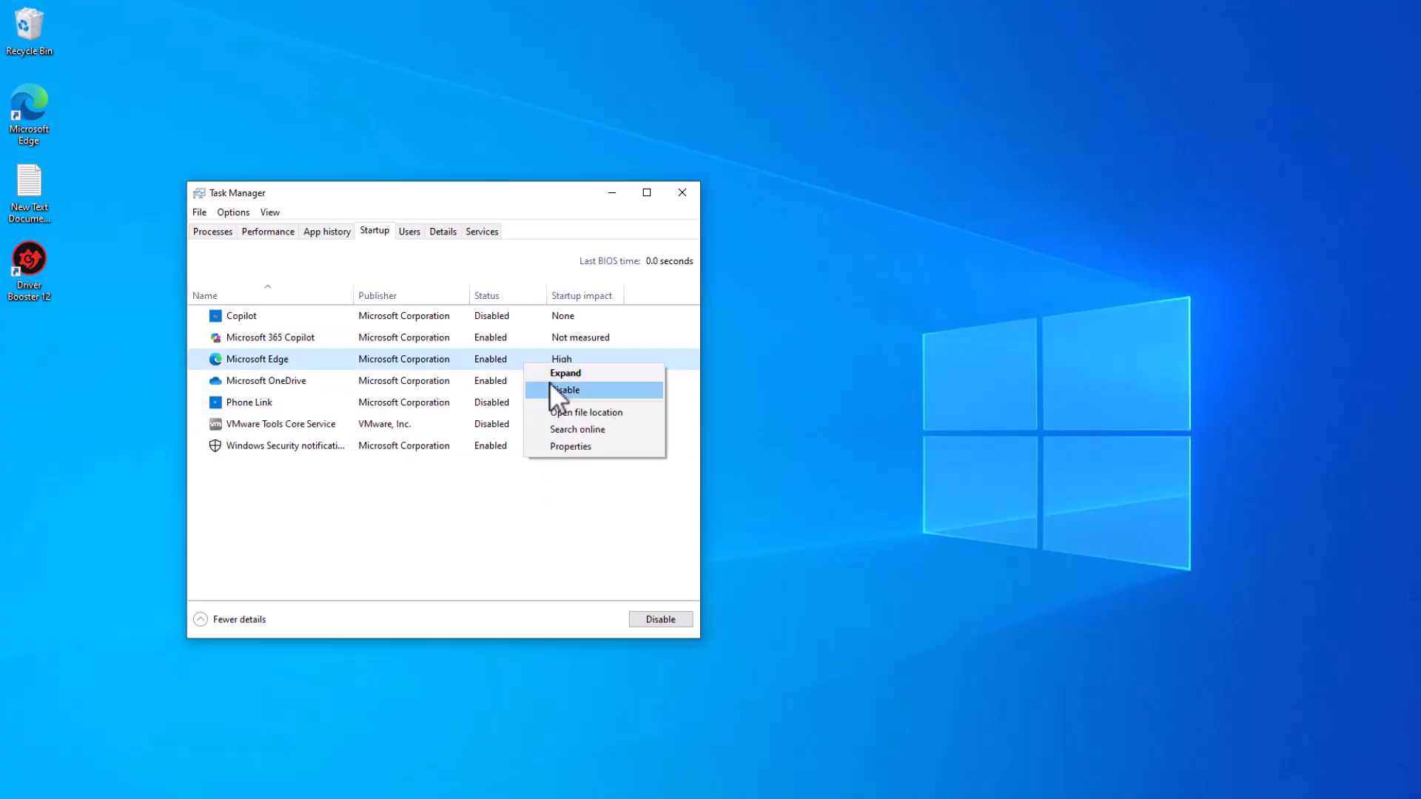
left_click(553, 388)
right_click(520, 381)
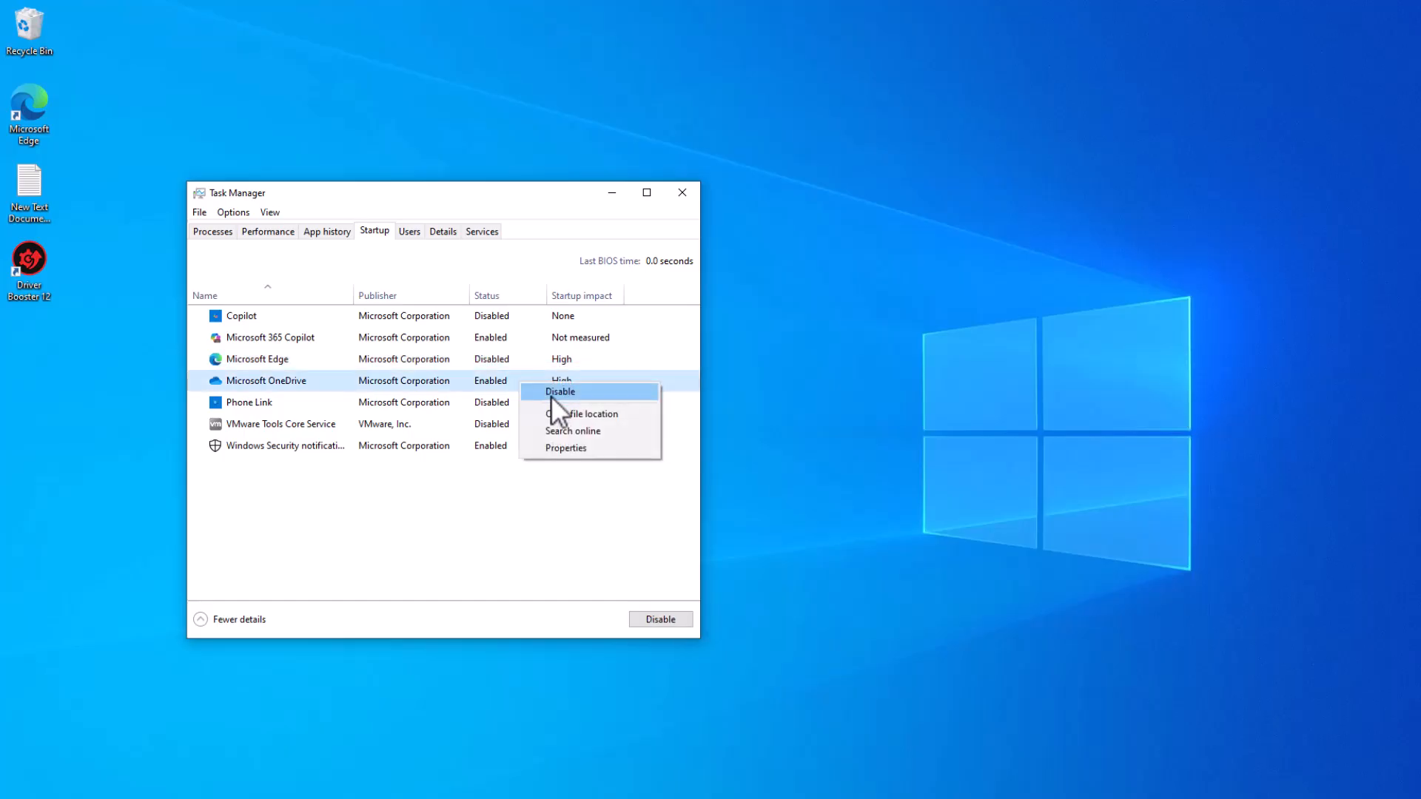
left_click(551, 395)
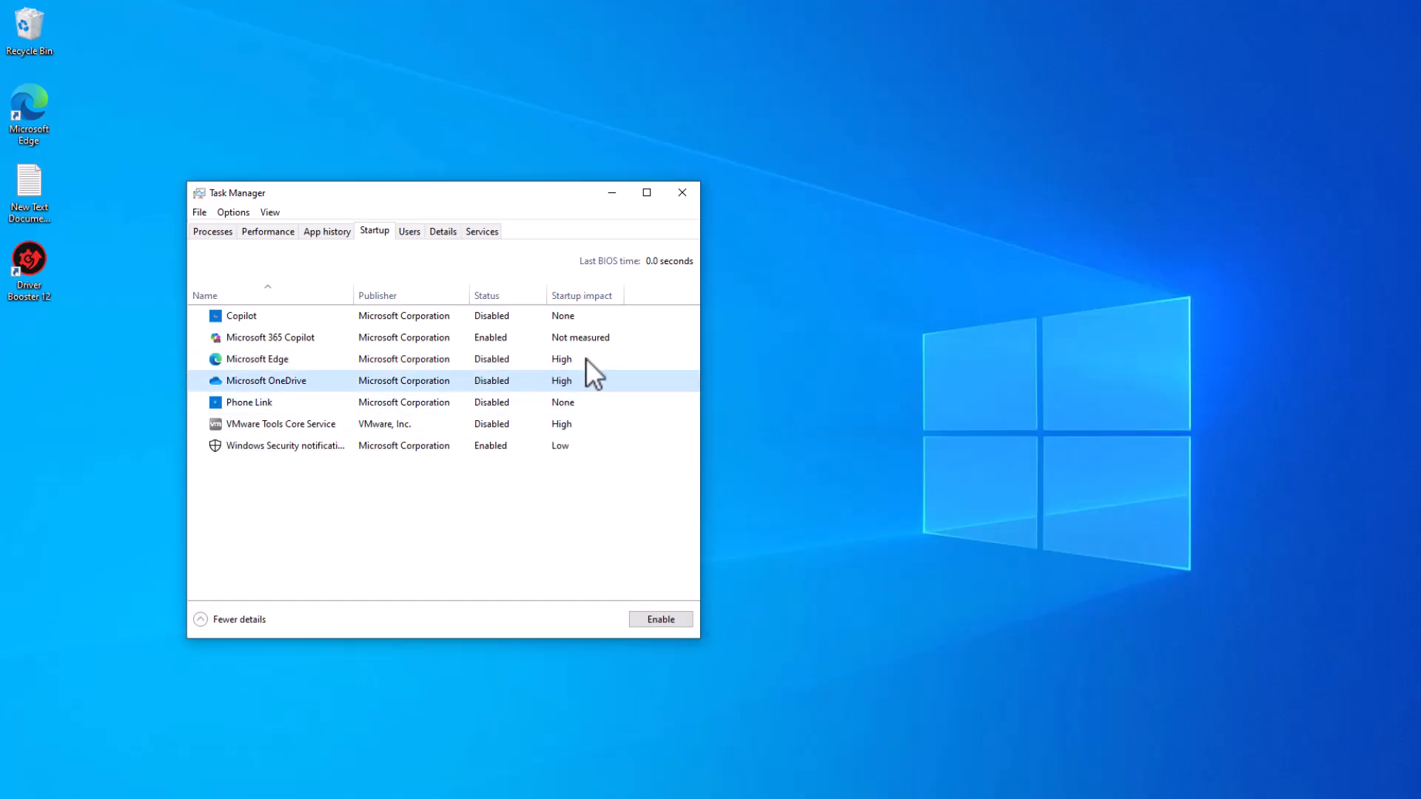
left_click(683, 194)
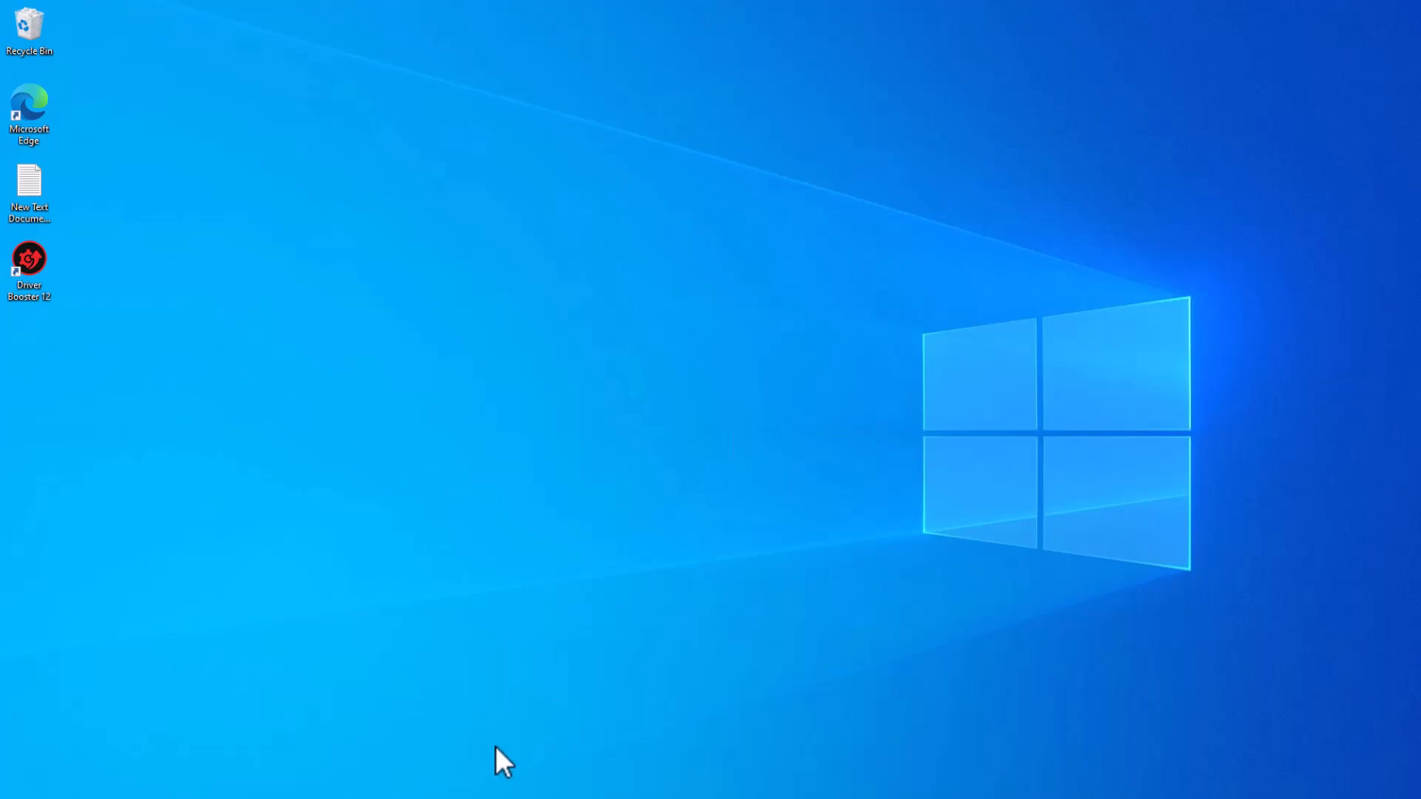
Search Windows for cmd and open Command Prompt as administrator, allowing it to make changes
key("super+s")
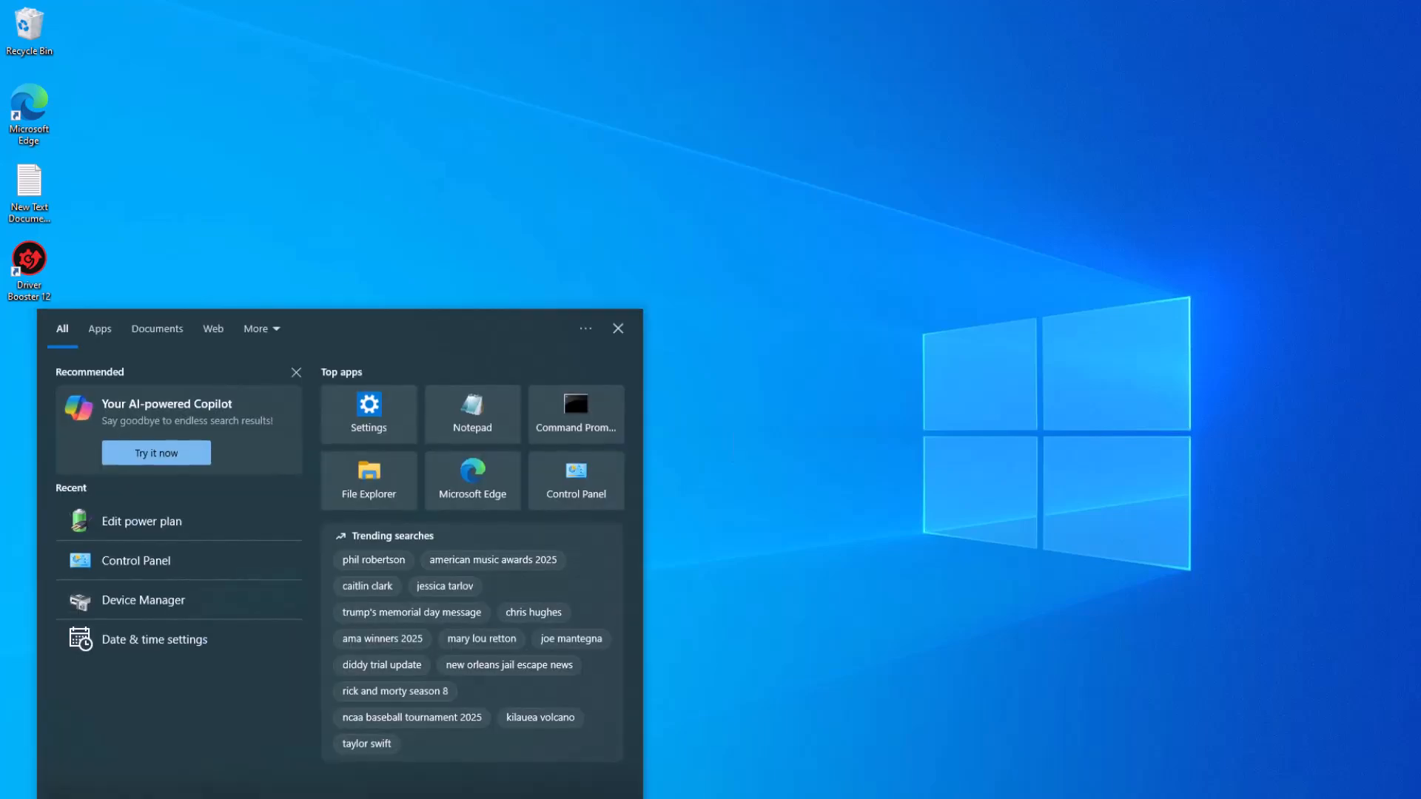
type("cmd")
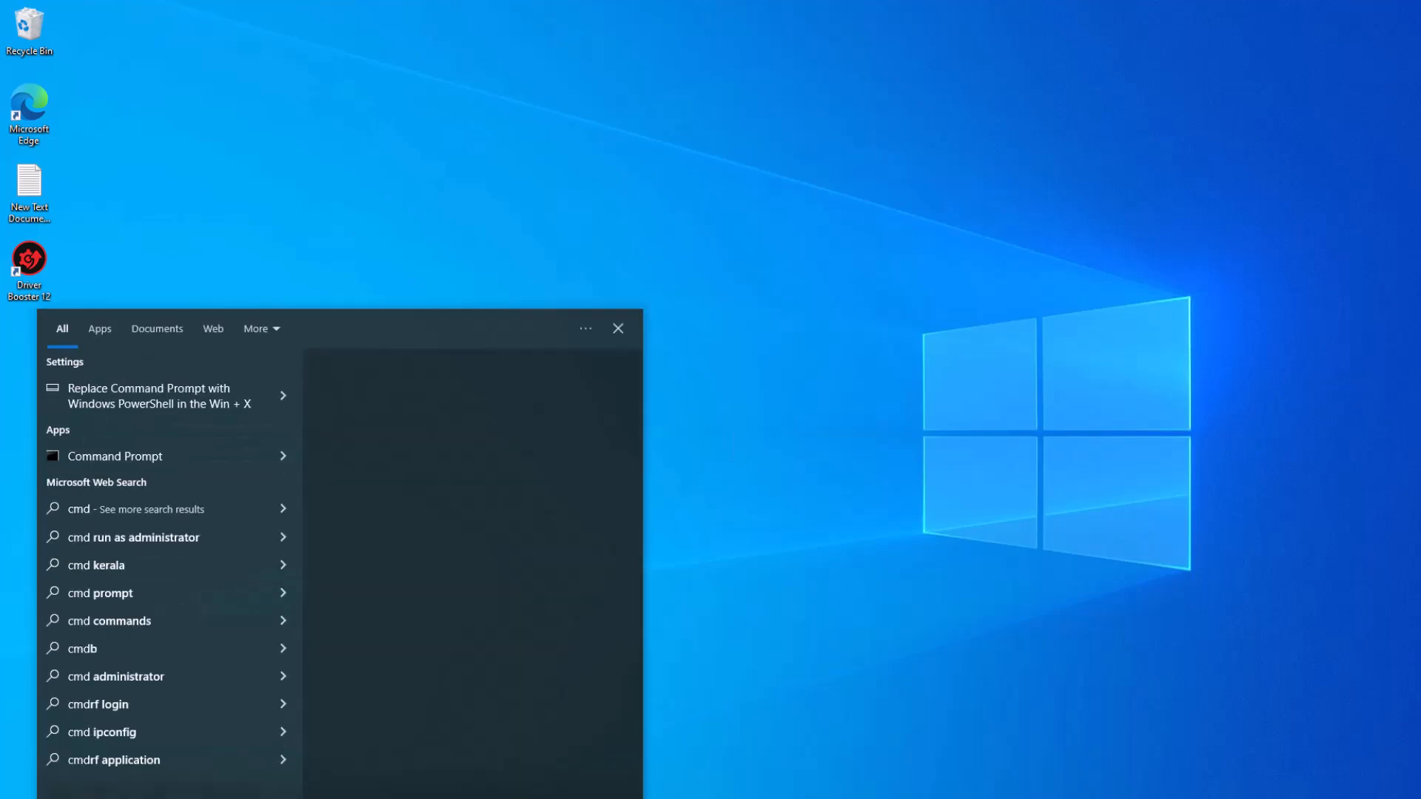
right_click(108, 450)
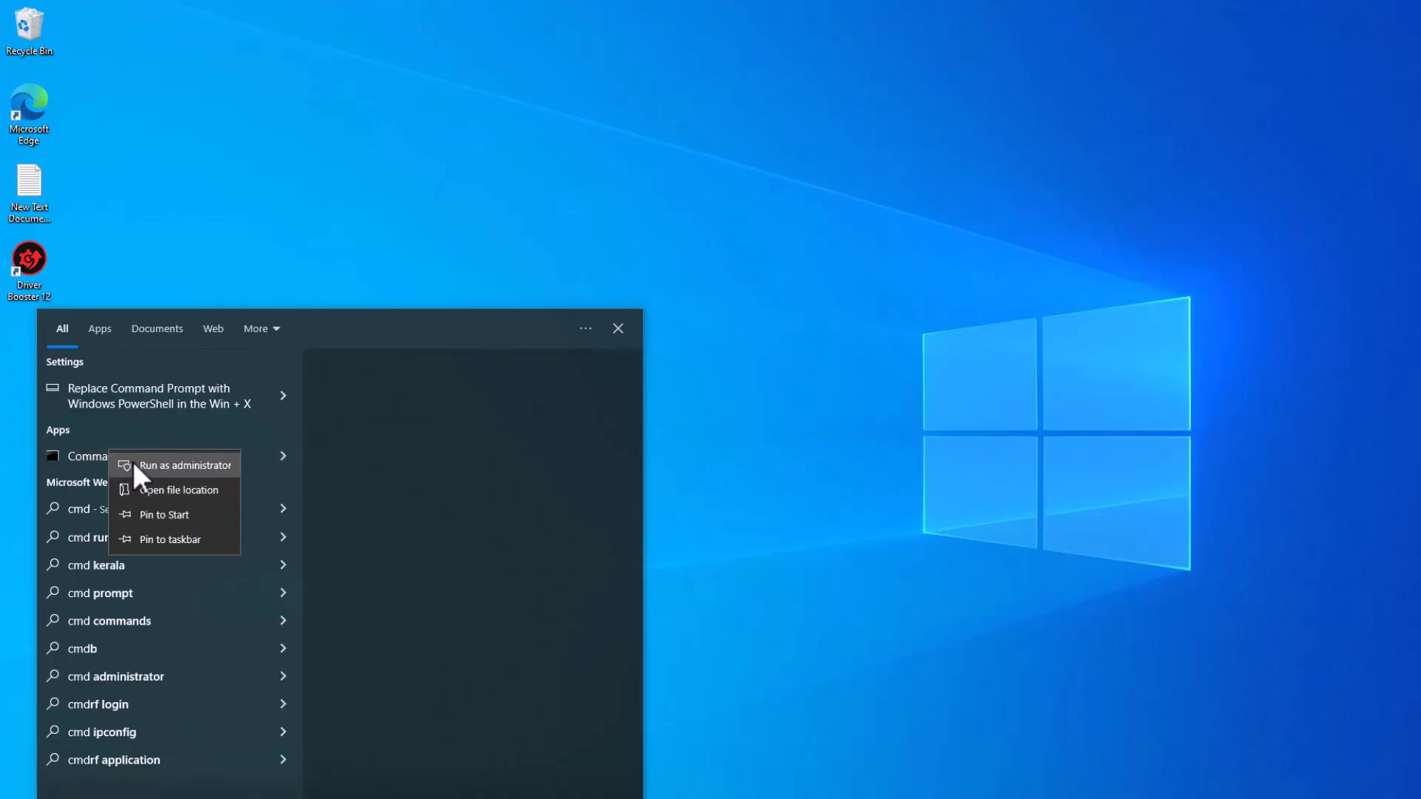
left_click(134, 463)
left_click(630, 518)
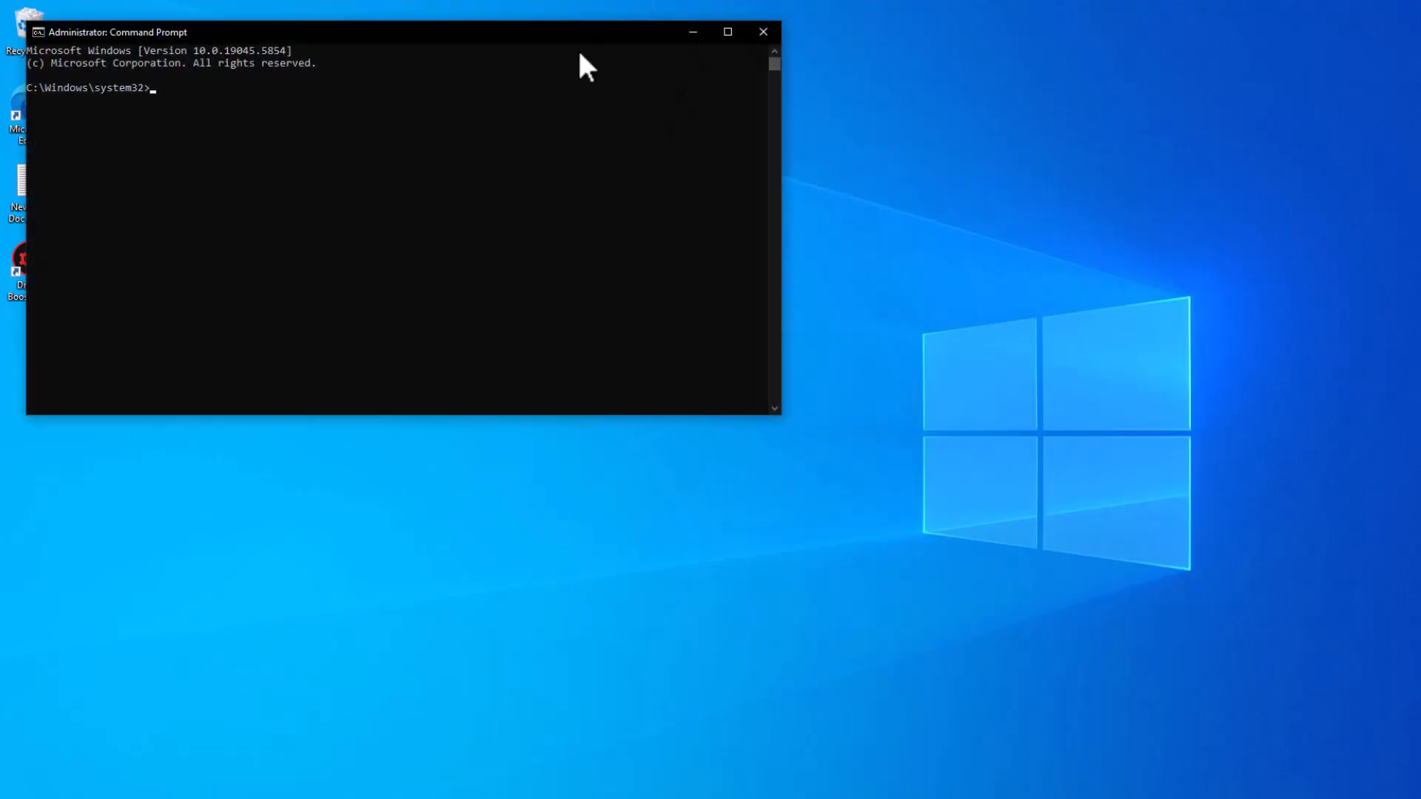
Copy the command "chkdsk C: /f /r" from the text document on the desktop and minimize Notepad
double_click(37, 188)
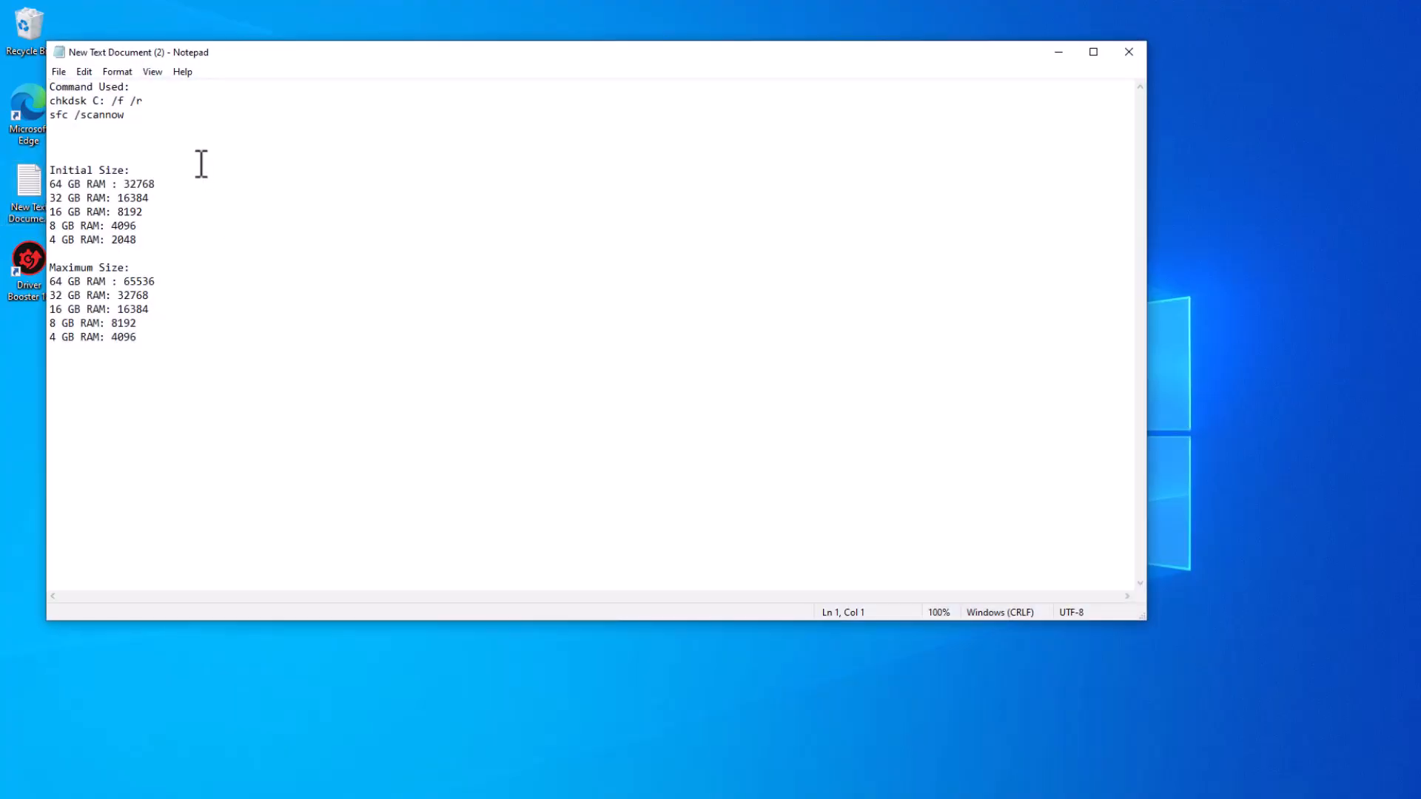
double_click(158, 103)
left_click(156, 98)
left_click_drag(141, 101, 50, 101)
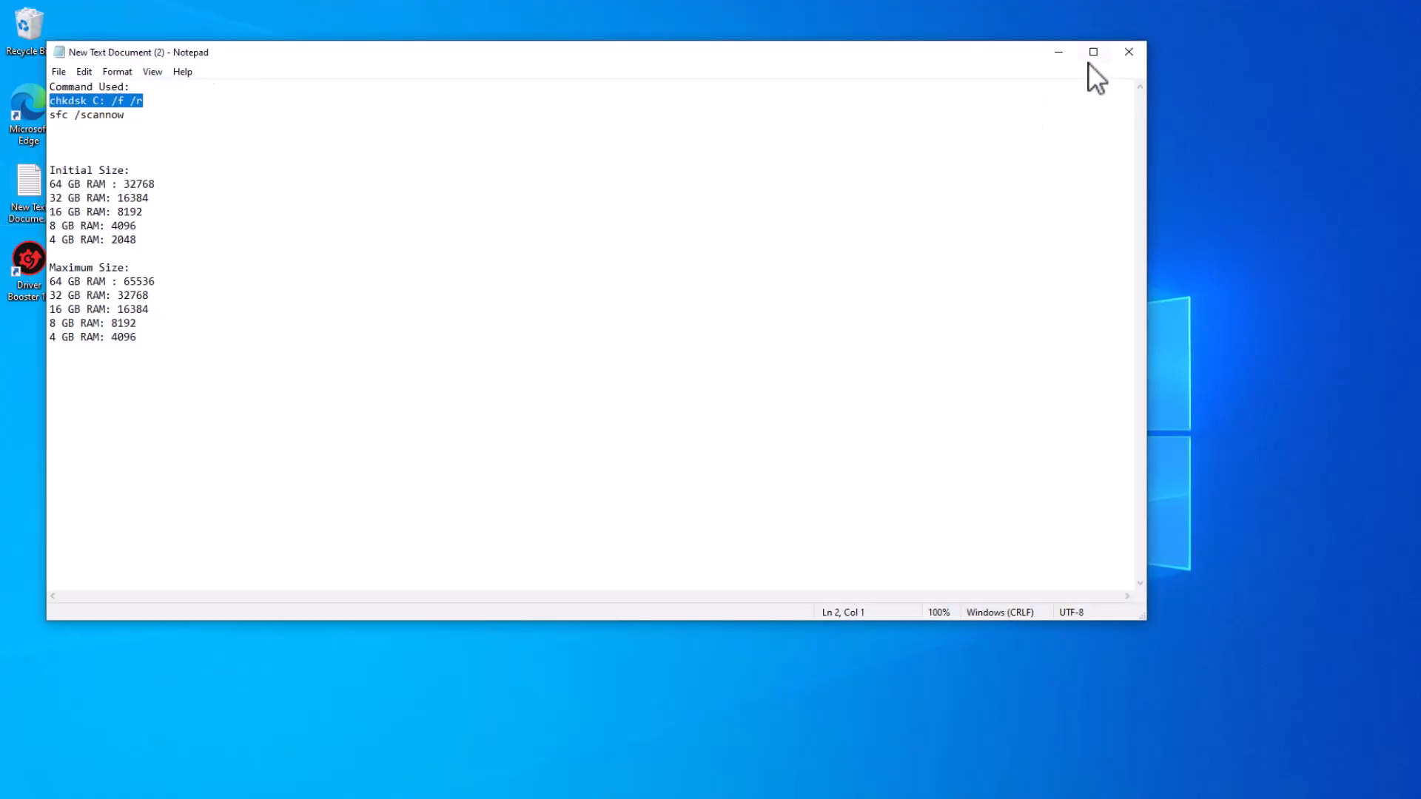
key("ctrl+c")
left_click(1059, 52)
Run "chkdsk C: /f /r", answer y to schedule the check for the next restart, and close Command Prompt
left_click(542, 167)
key("ctrl+v")
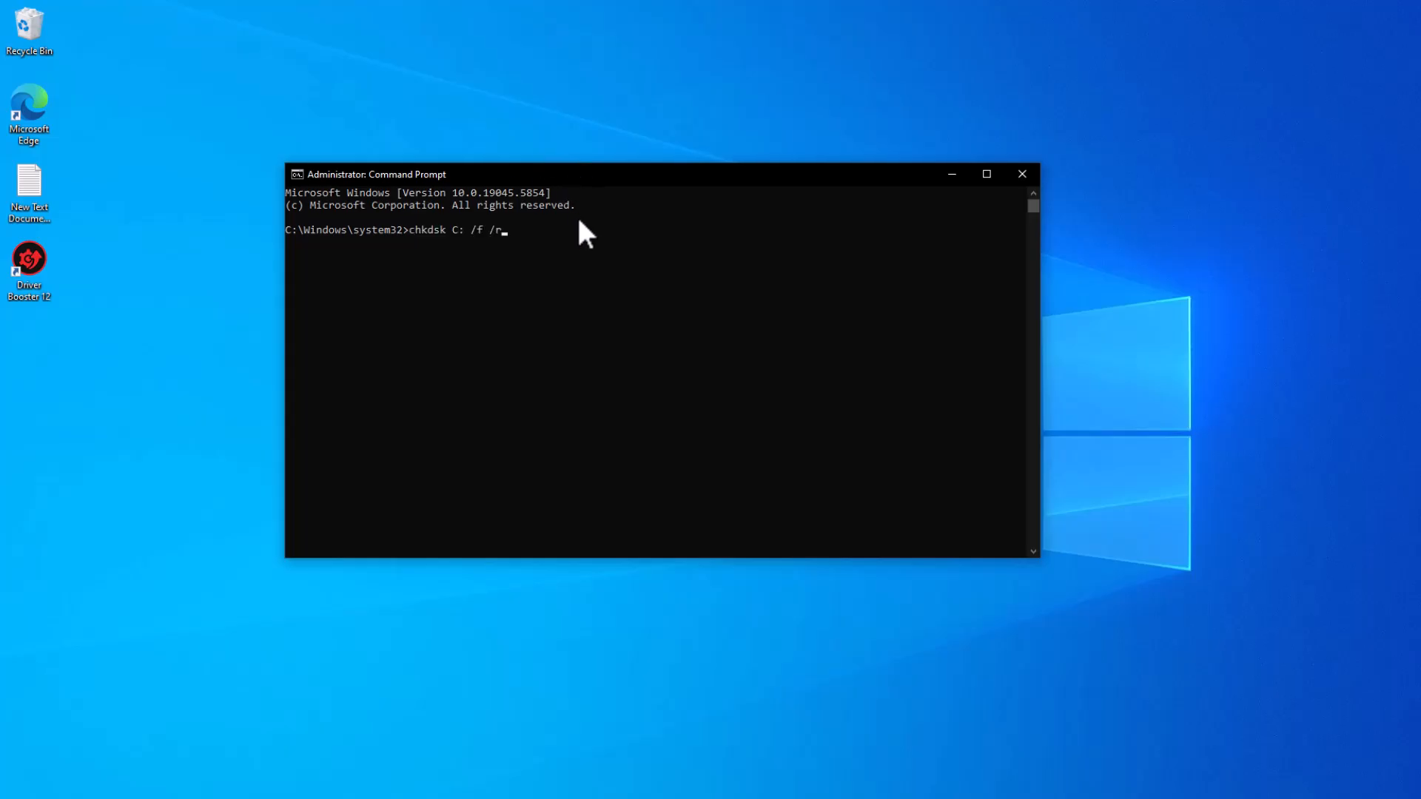
key("Return")
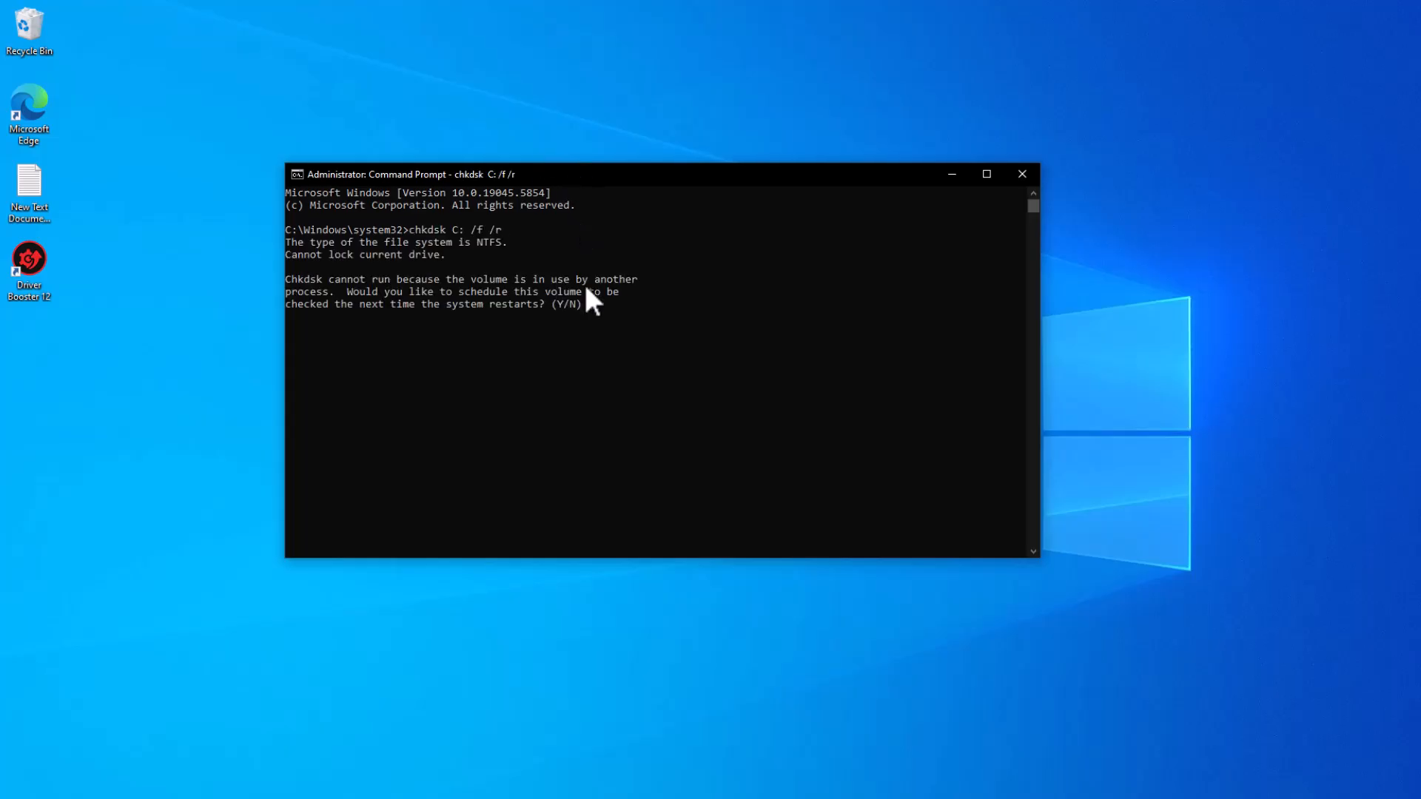
key("Return")
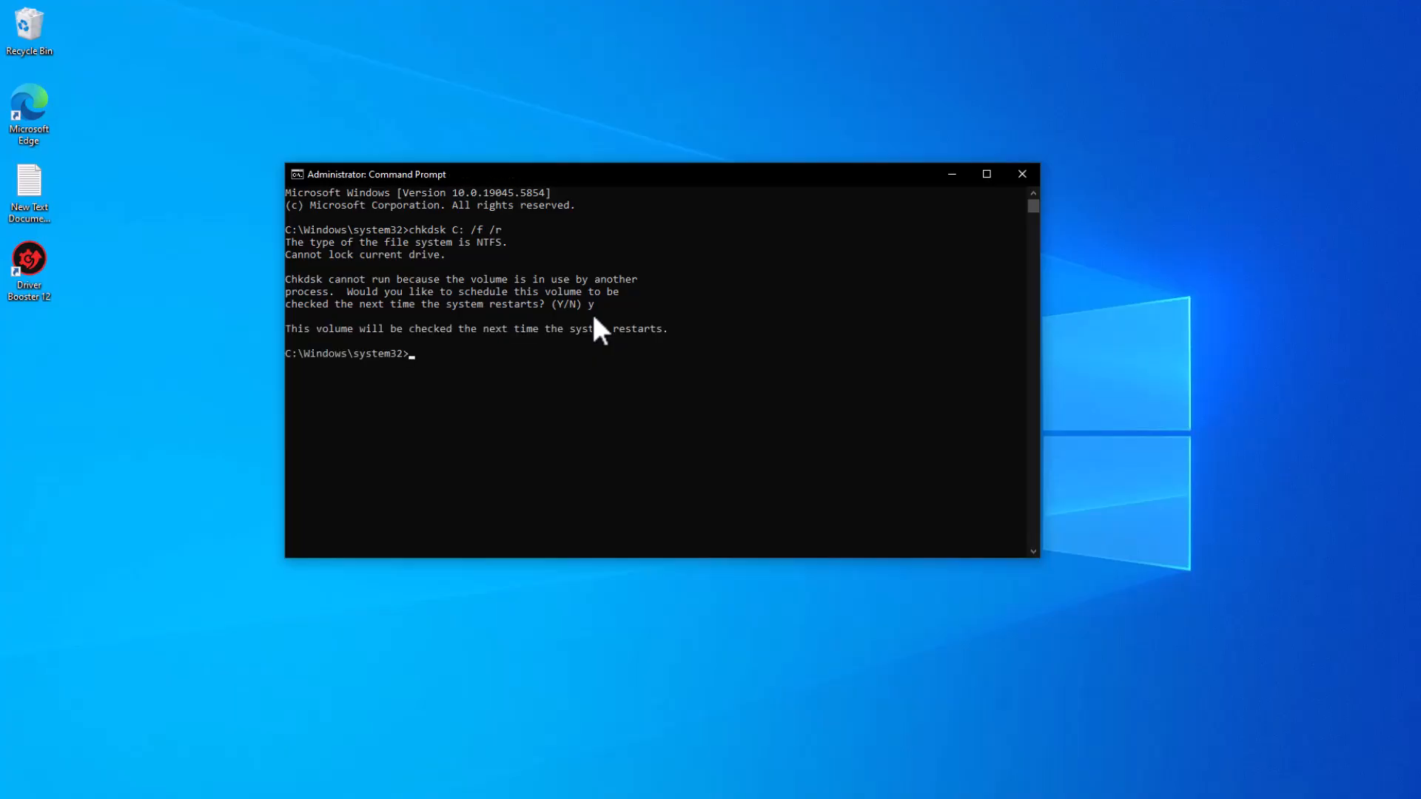
left_click_drag(318, 330, 668, 335)
left_click(672, 388)
left_click(1028, 182)
Restart the computer to run the scheduled disk check
left_click(17, 785)
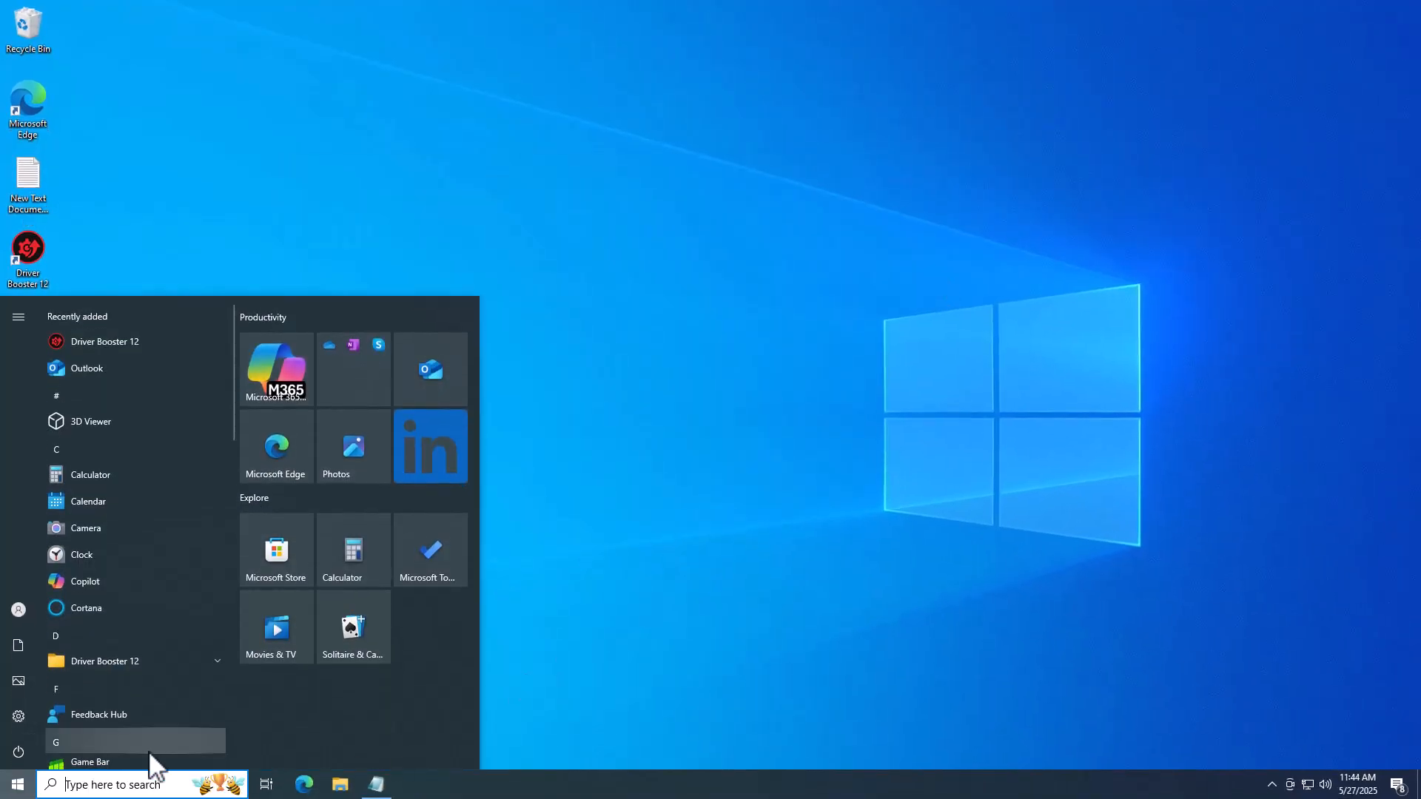
left_click(21, 751)
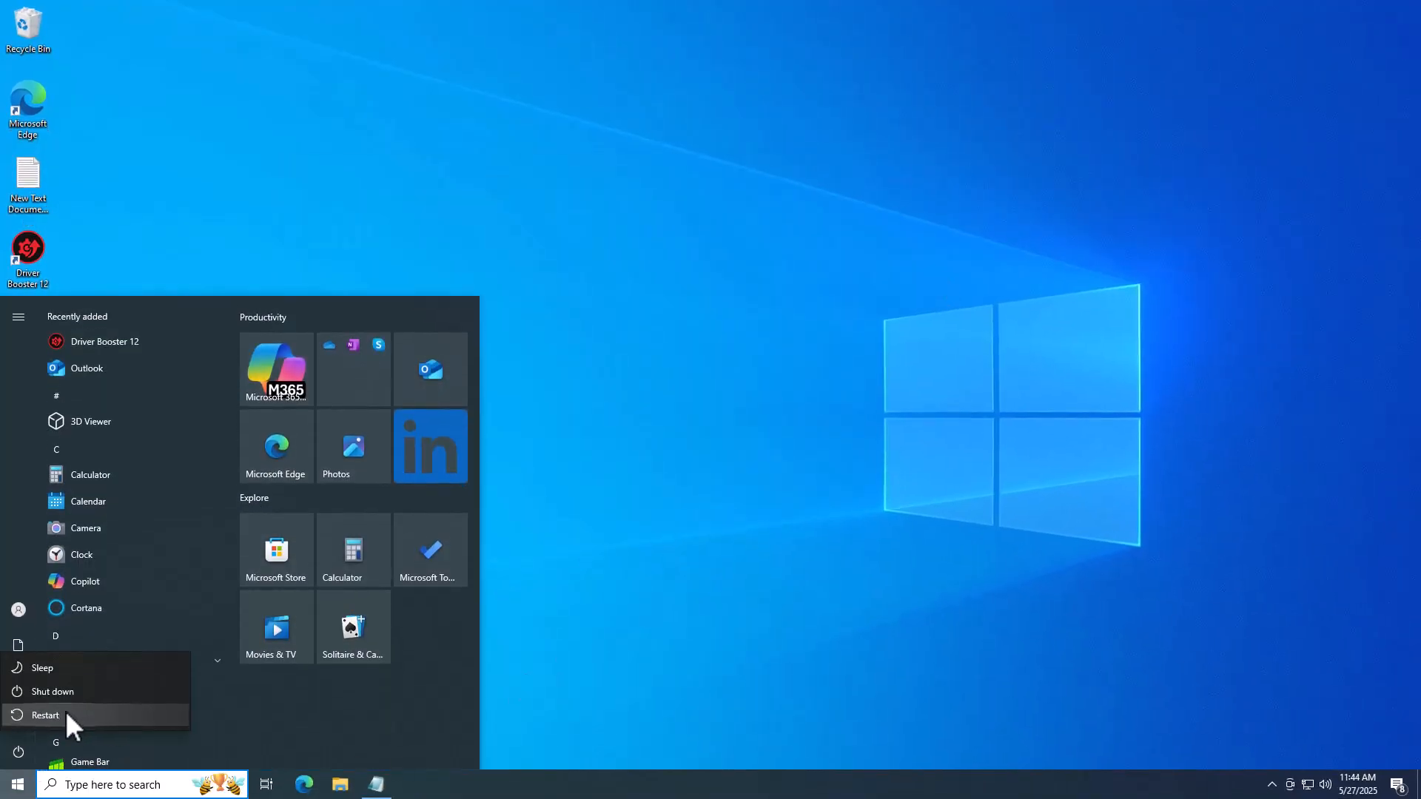
left_click(66, 714)
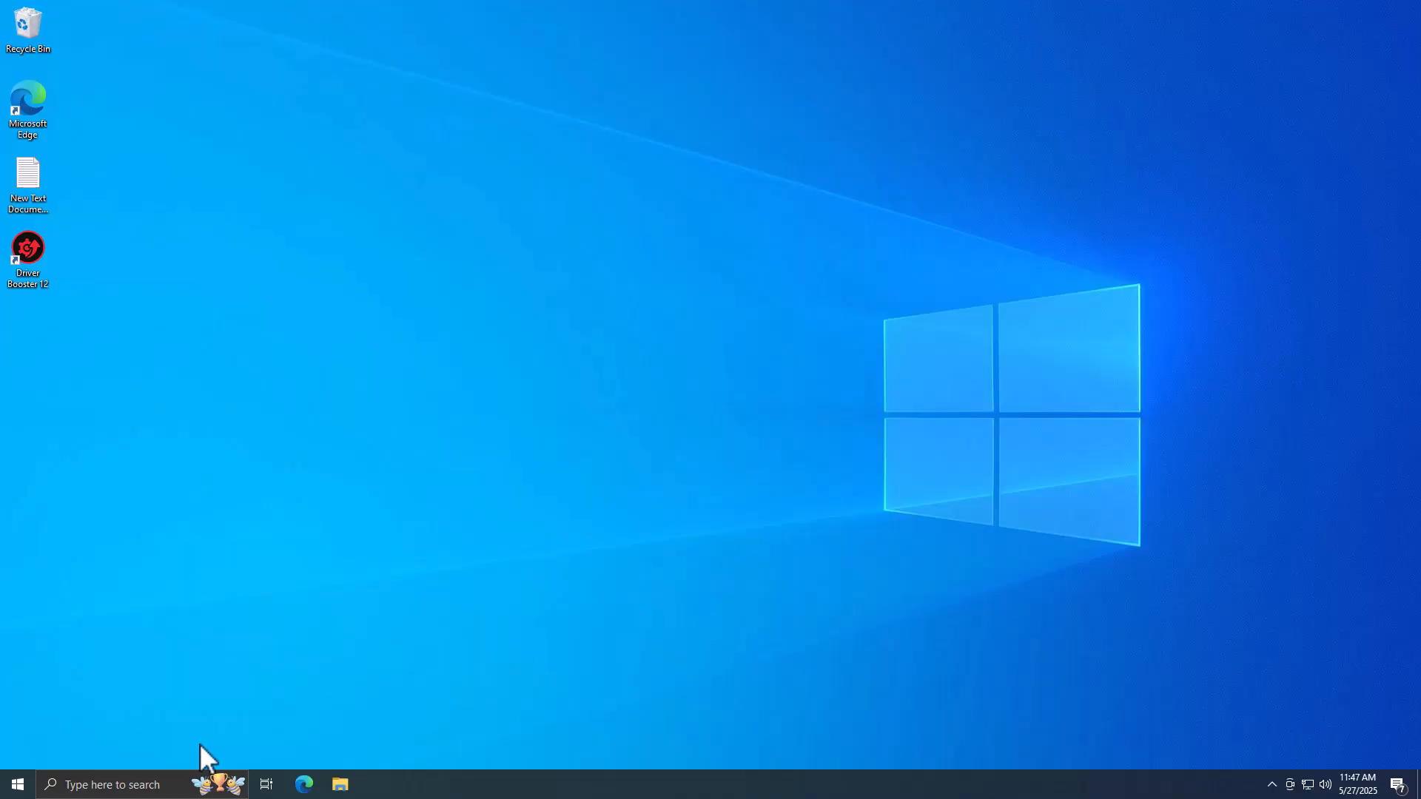
Find Command Prompt by searching for cmd, run it as administrator and approve the User Account Control request
left_click(157, 785)
type("cmd")
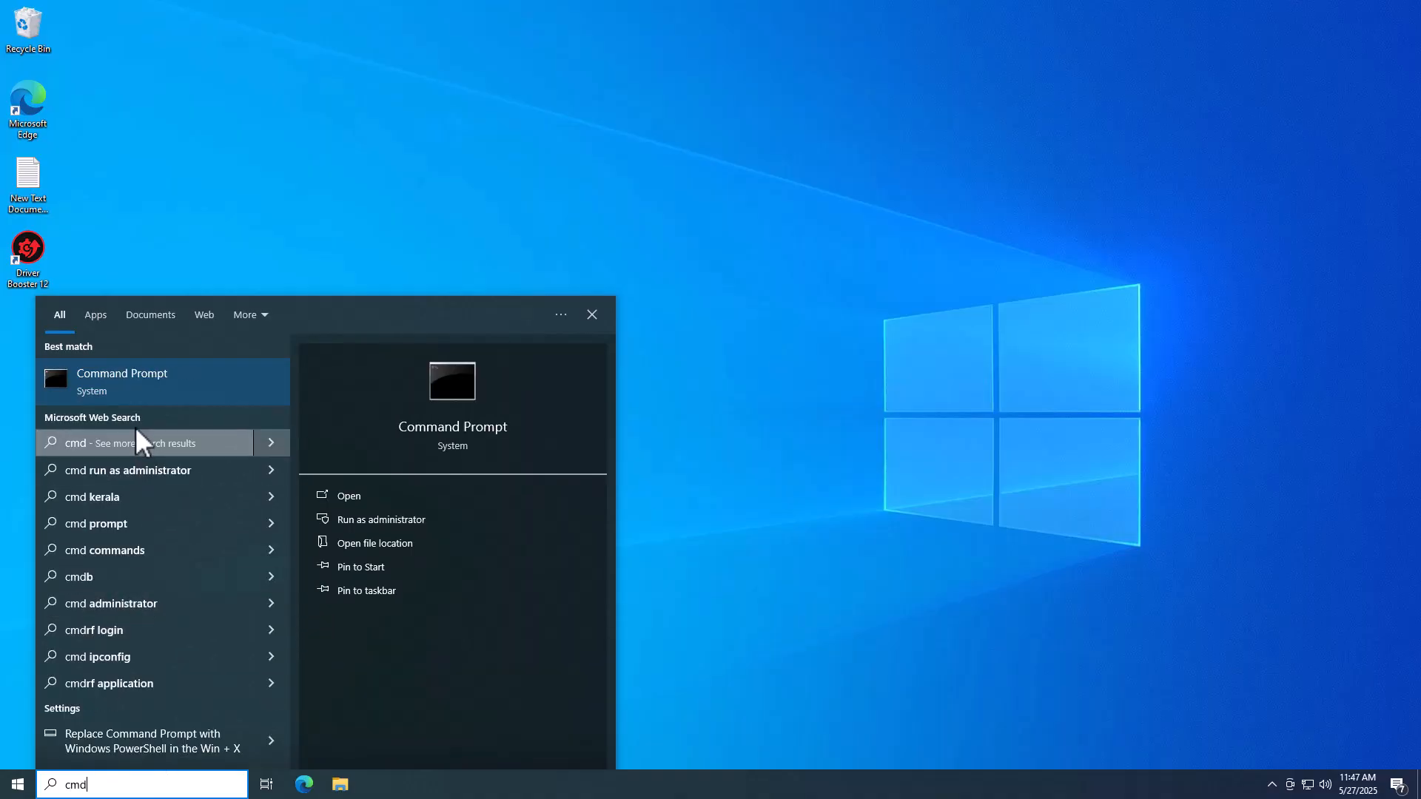
right_click(131, 385)
left_click(162, 402)
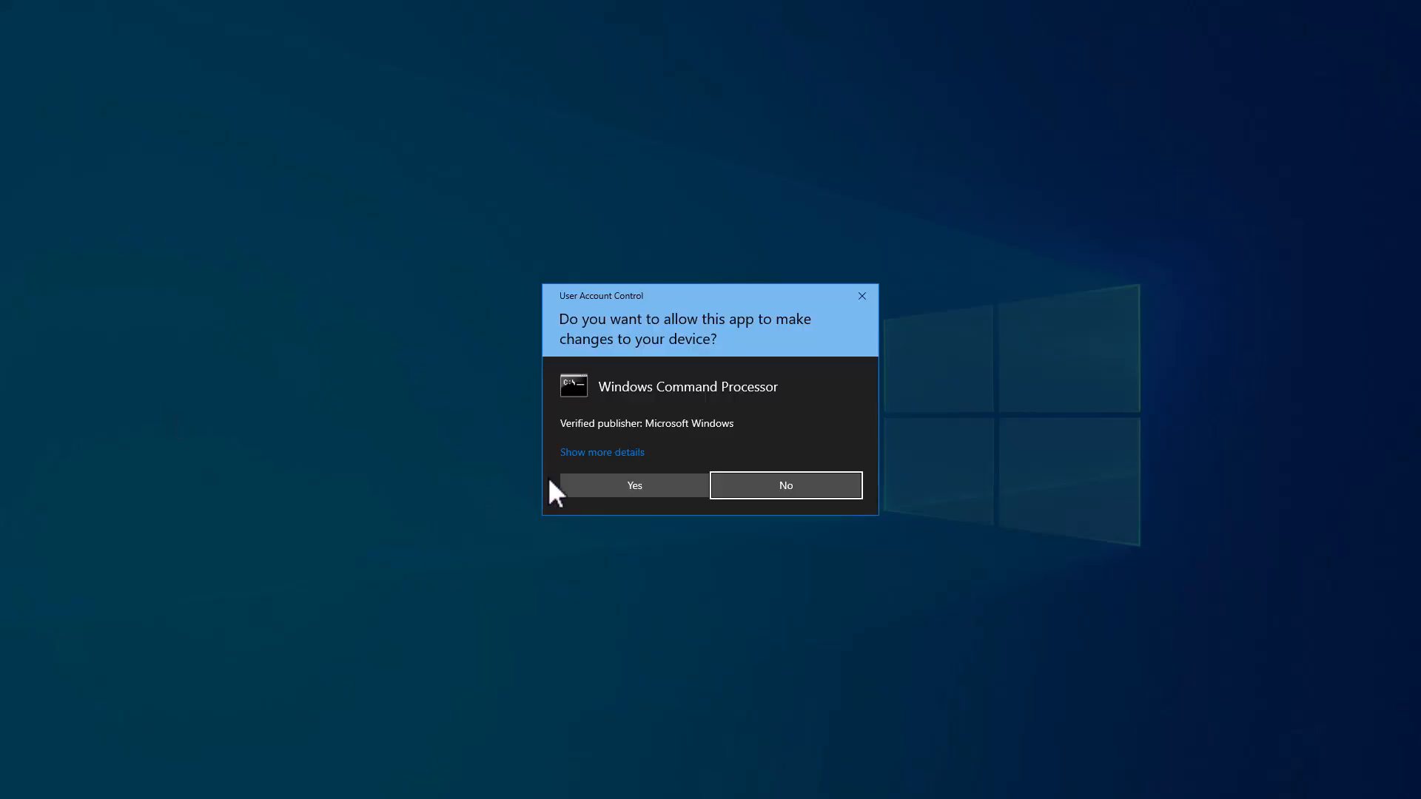
left_click(580, 483)
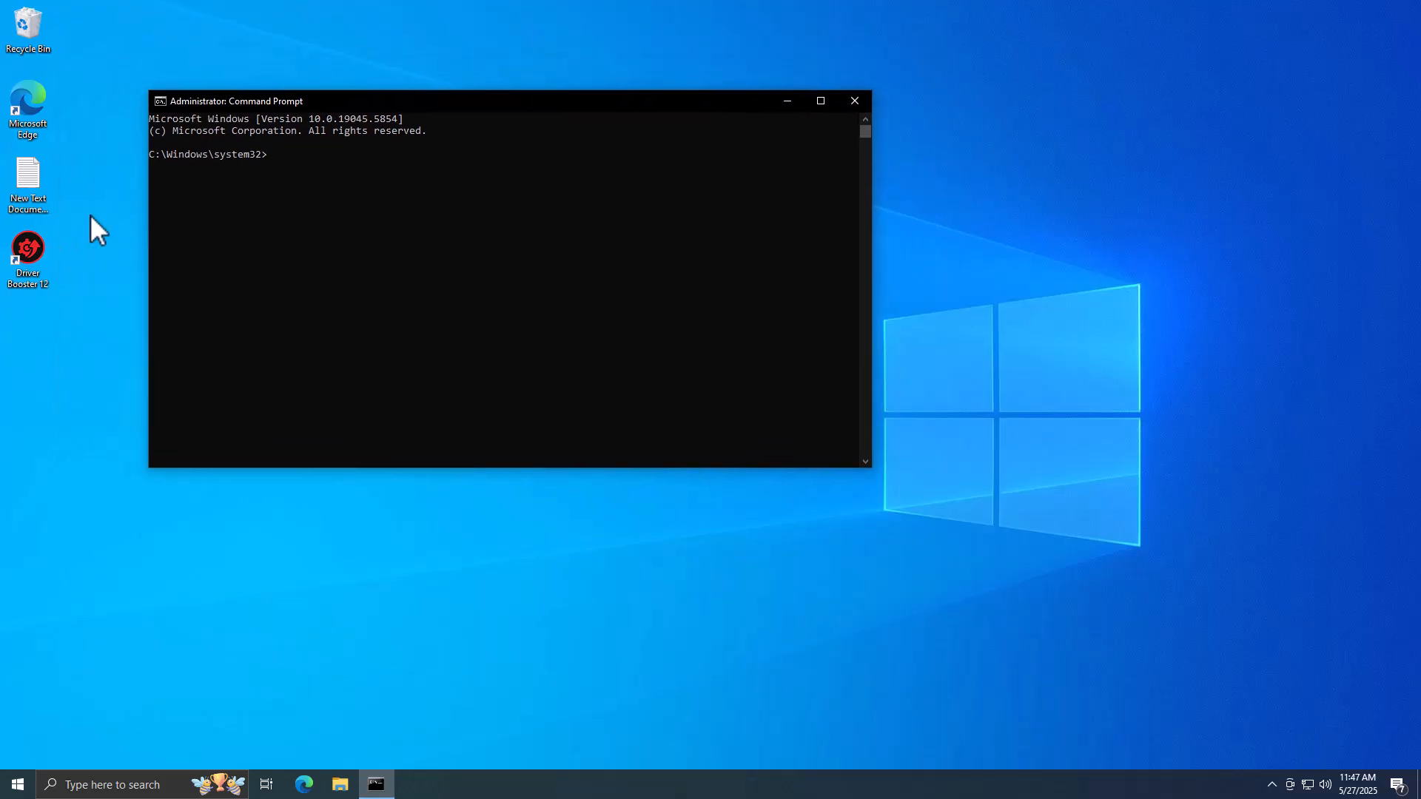
Copy the command "sfc /scannow" from the desktop text document and minimize Notepad
double_click(37, 194)
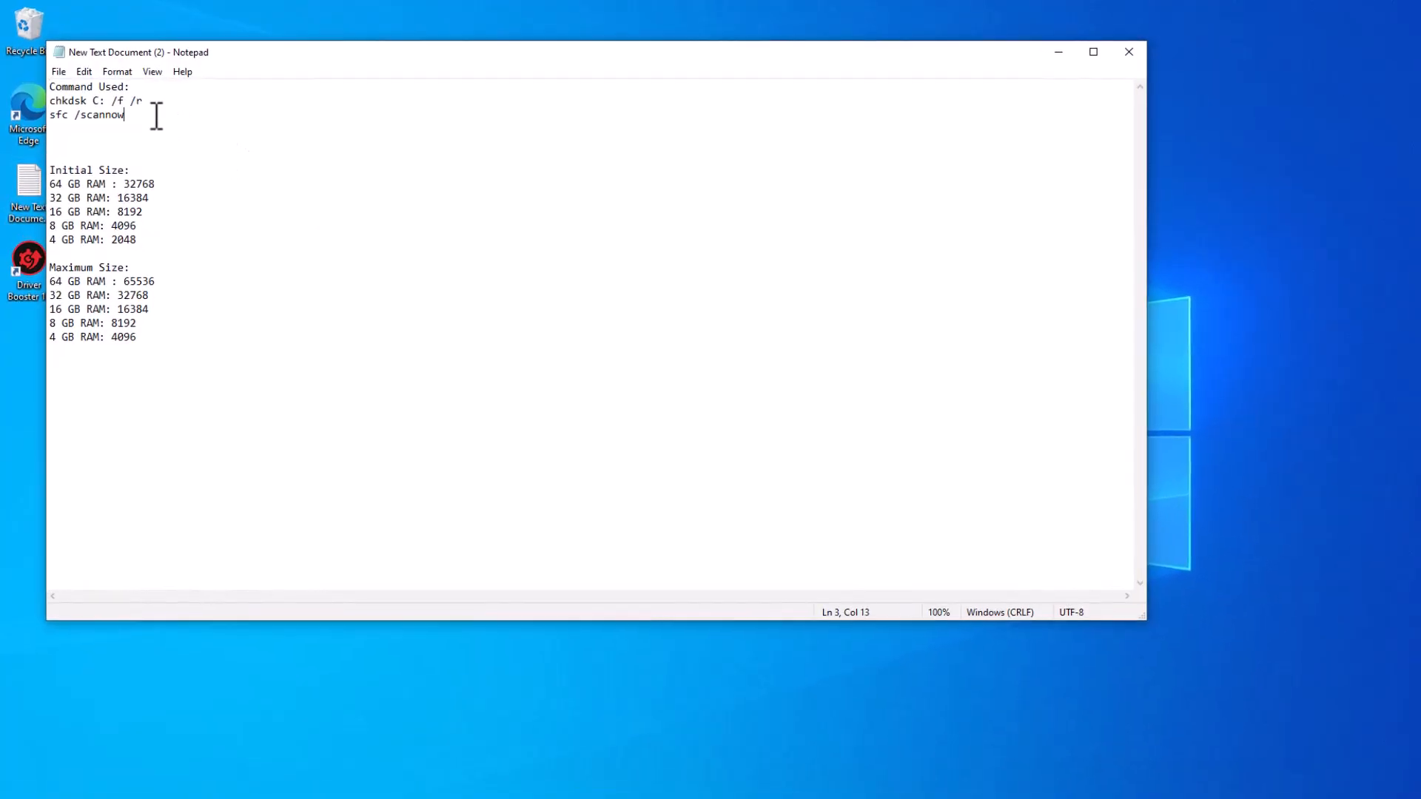
left_click(57, 126)
key("shift+Up")
left_click(1058, 52)
Run "sfc /scannow" in Command Prompt and close the window when the scan completes
key("ctrl+v")
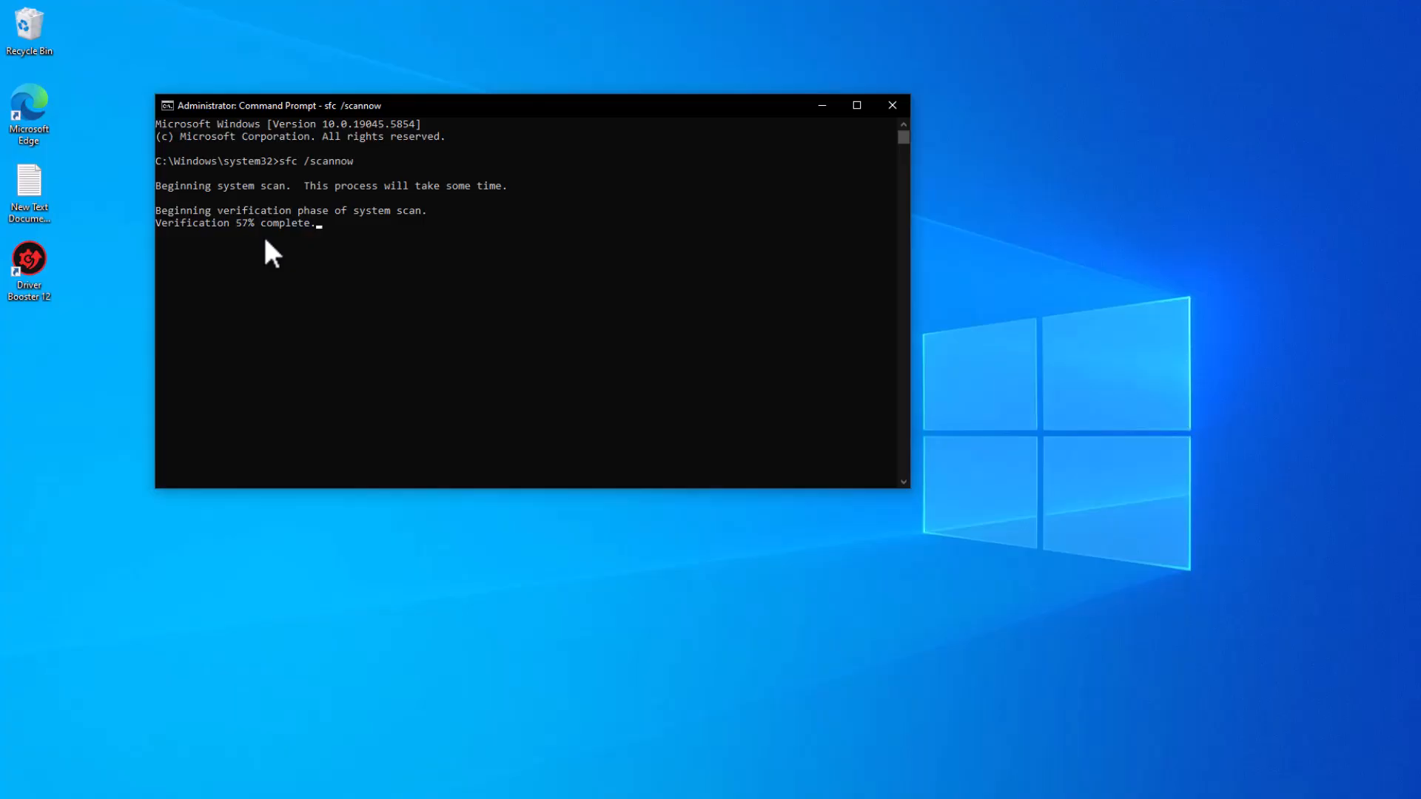
key("Return")
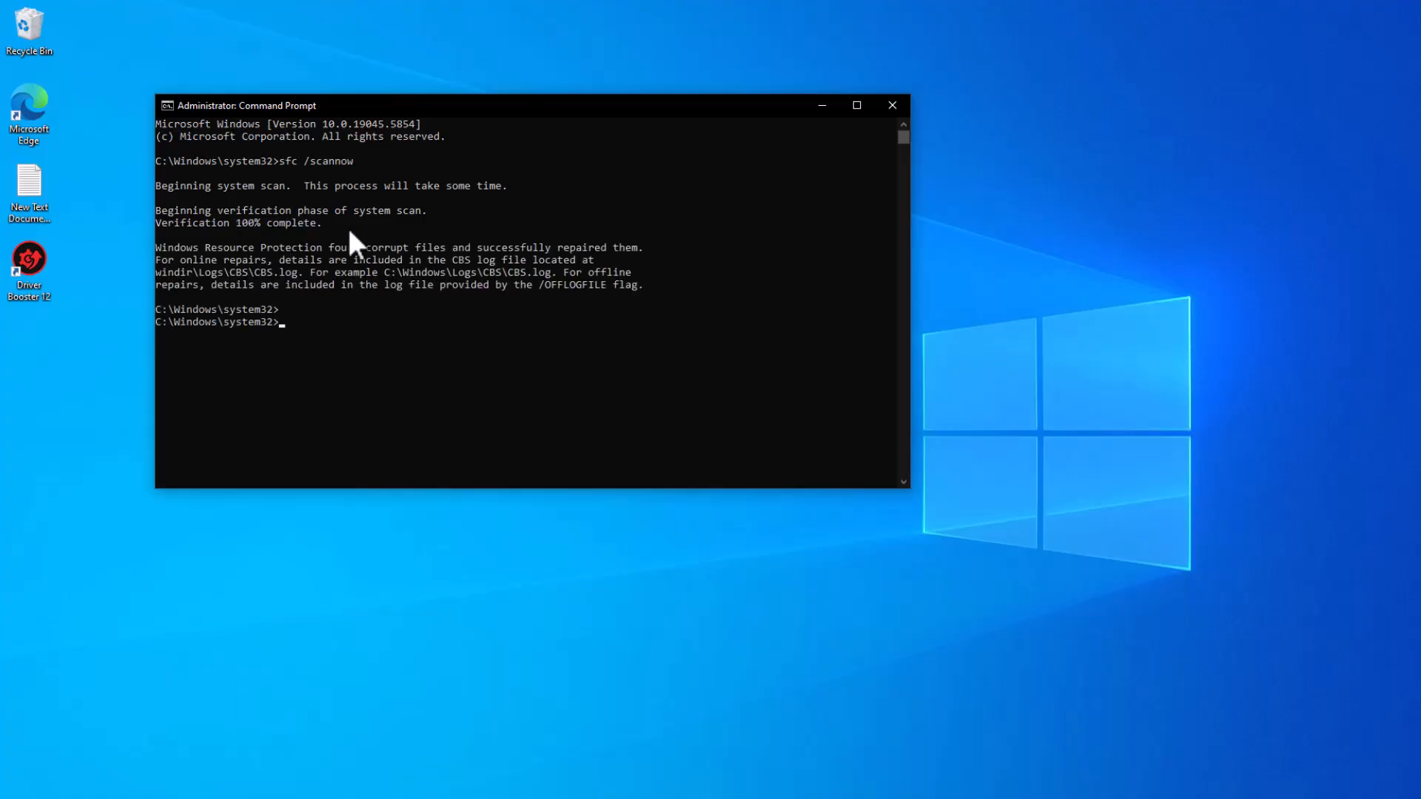
left_click(891, 105)
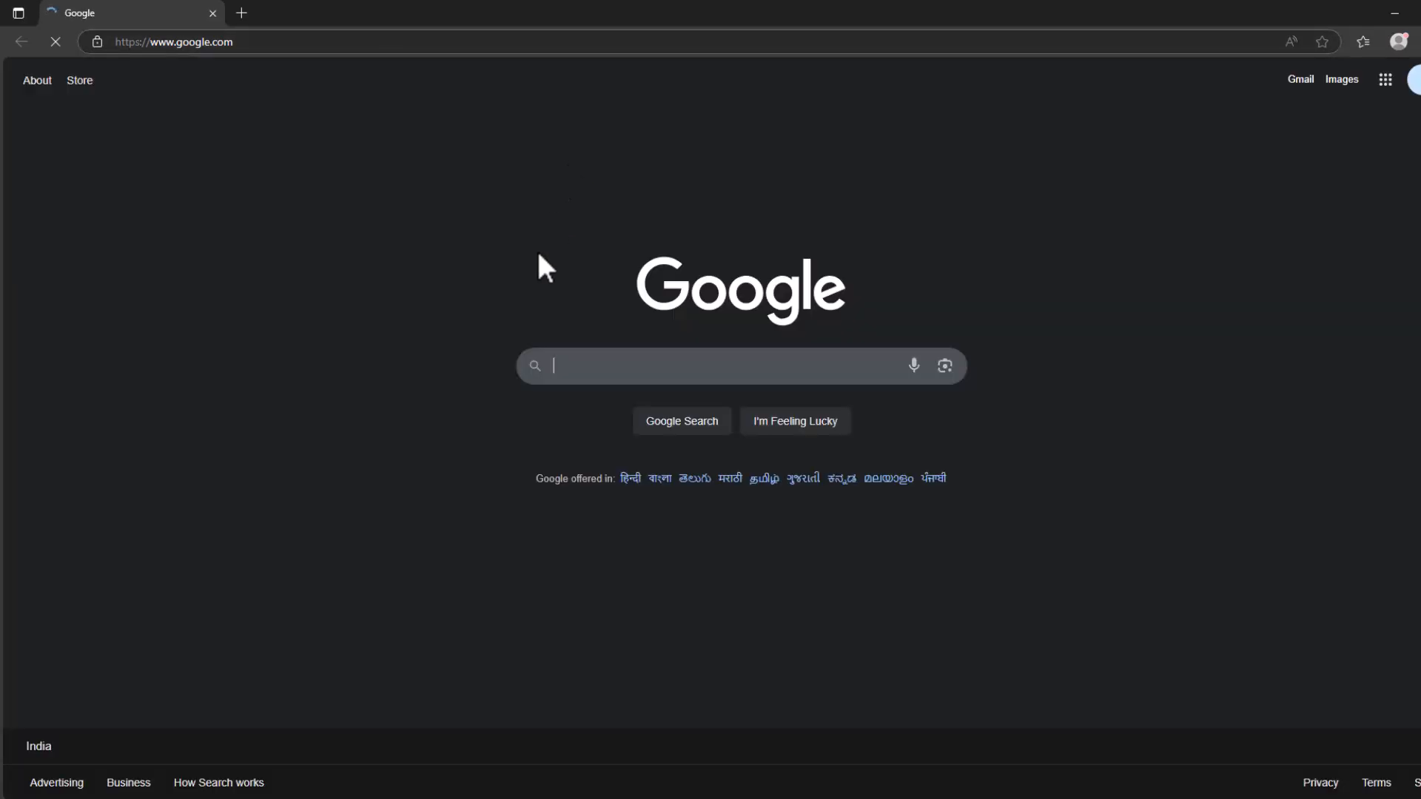
Search Google for "driver booster" and start the free download of Driver Booster 12 from the IObit page
left_click(603, 367)
type("driver")
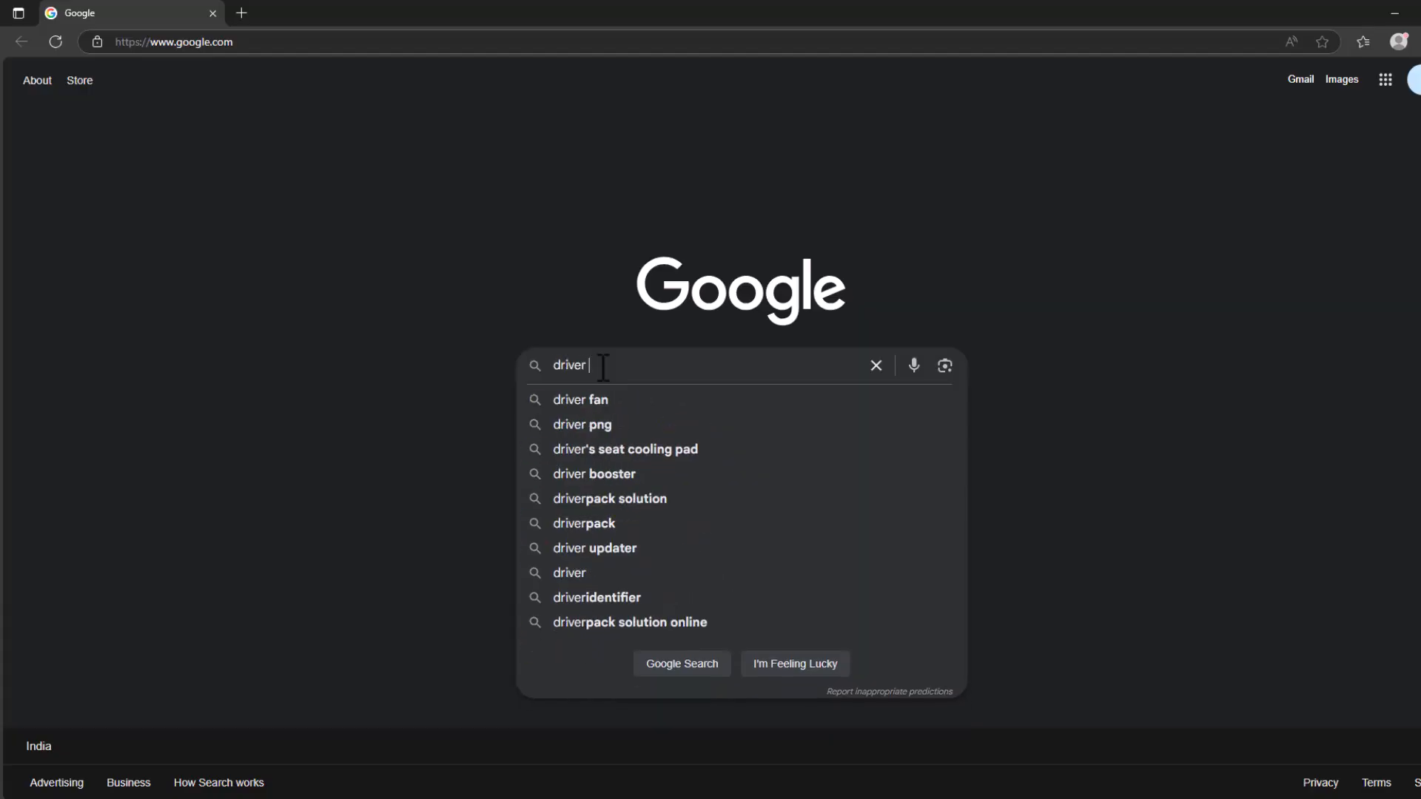
type(" bo")
left_click(638, 400)
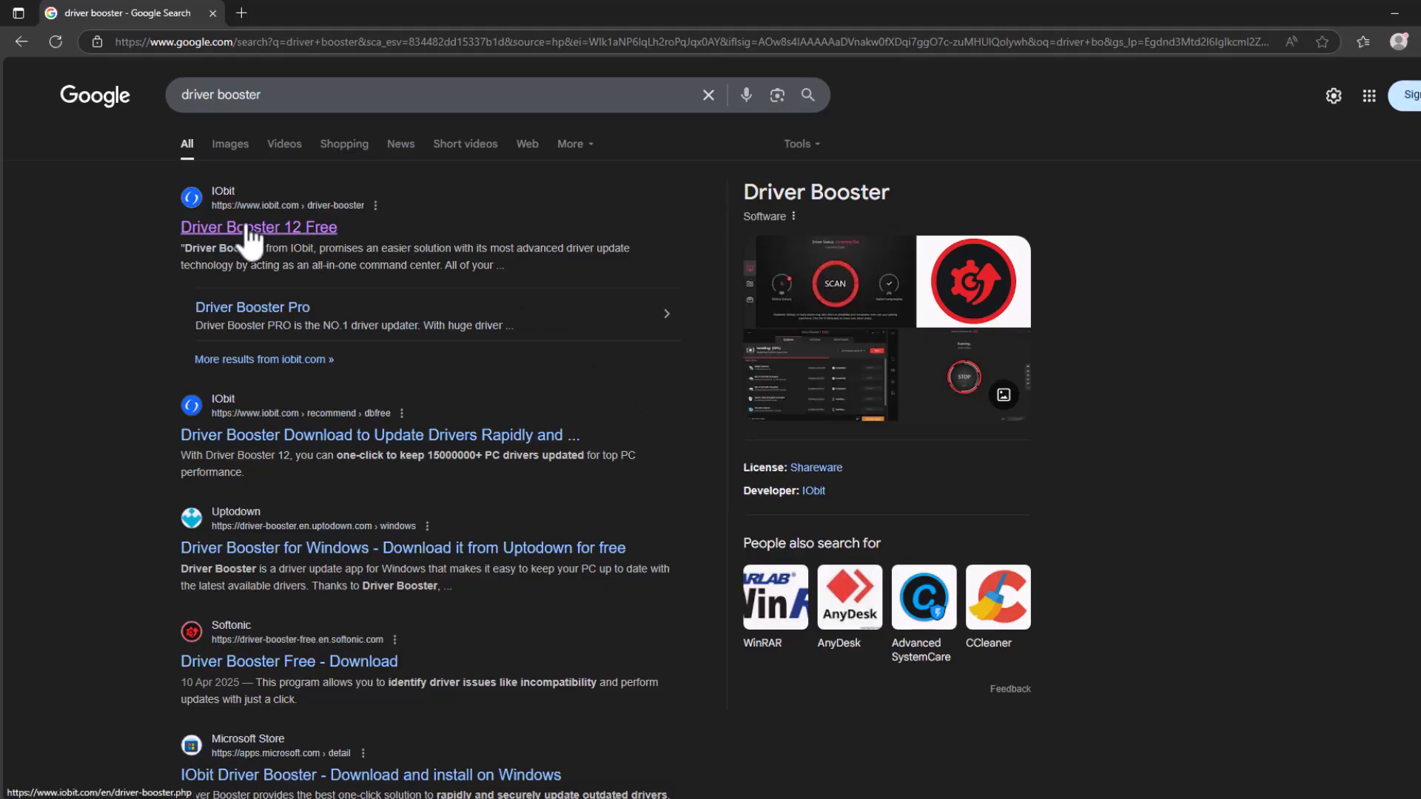
left_click(250, 228)
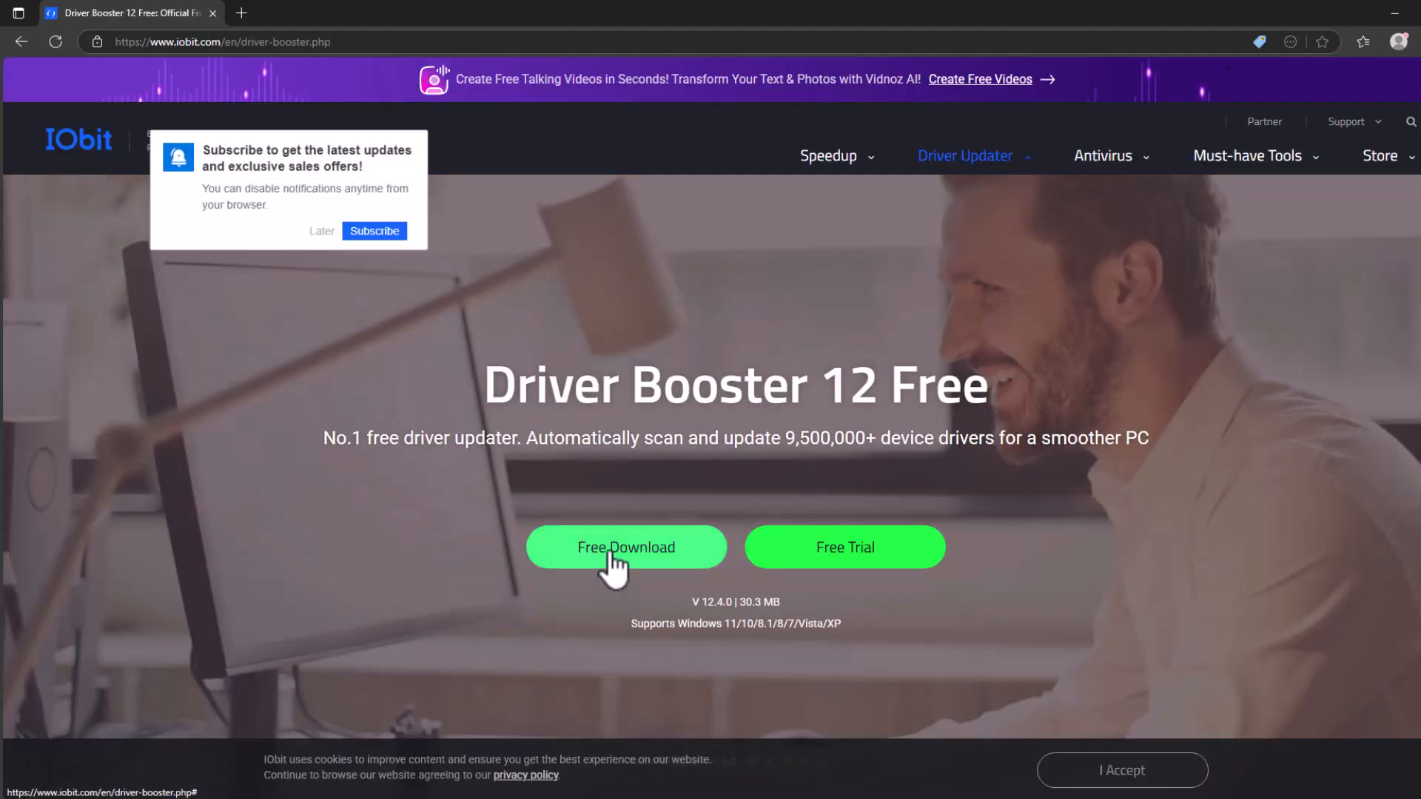
left_click(611, 556)
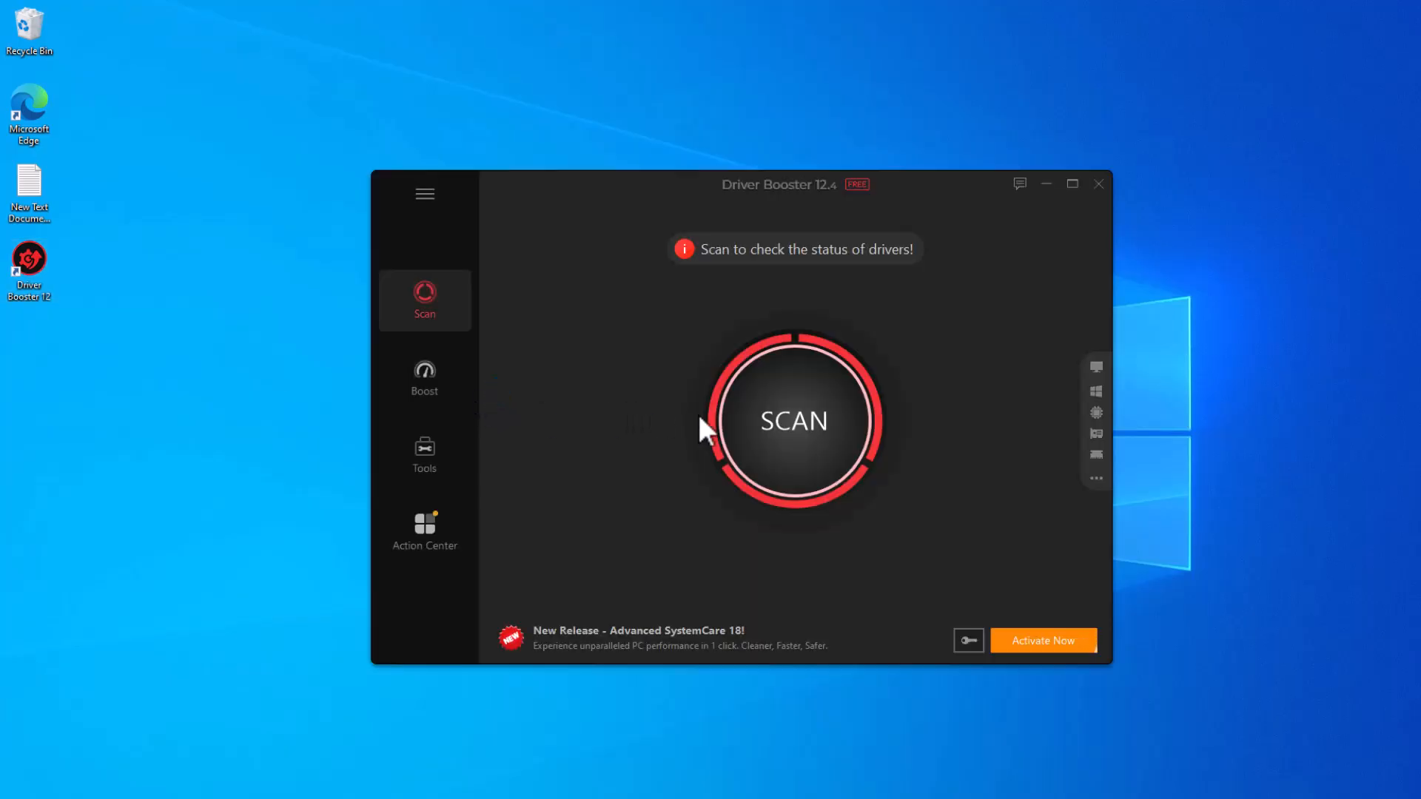
Scan the device drivers with Driver Booster, review the outdated entries and minimize the window
left_click(739, 428)
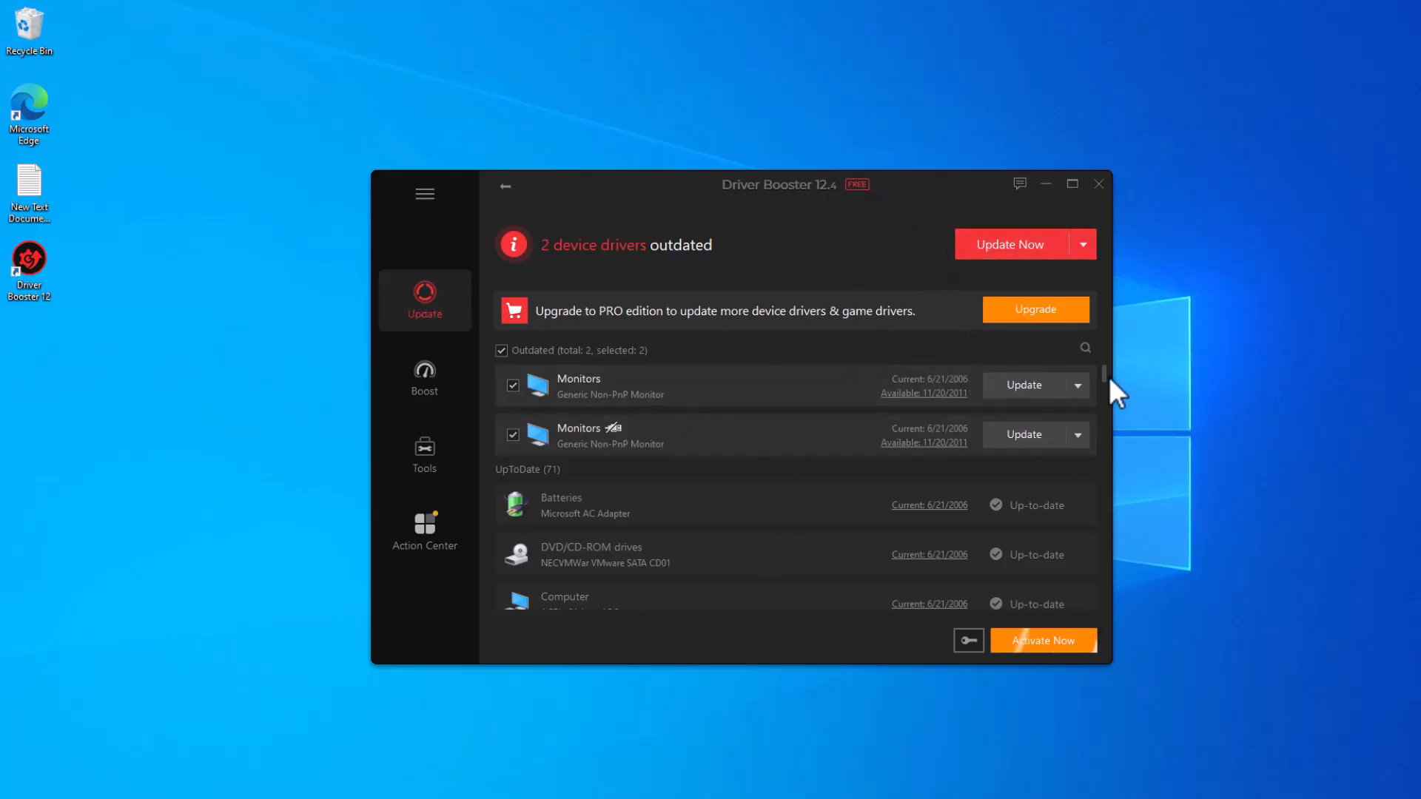
left_click_drag(1108, 376, 1094, 334)
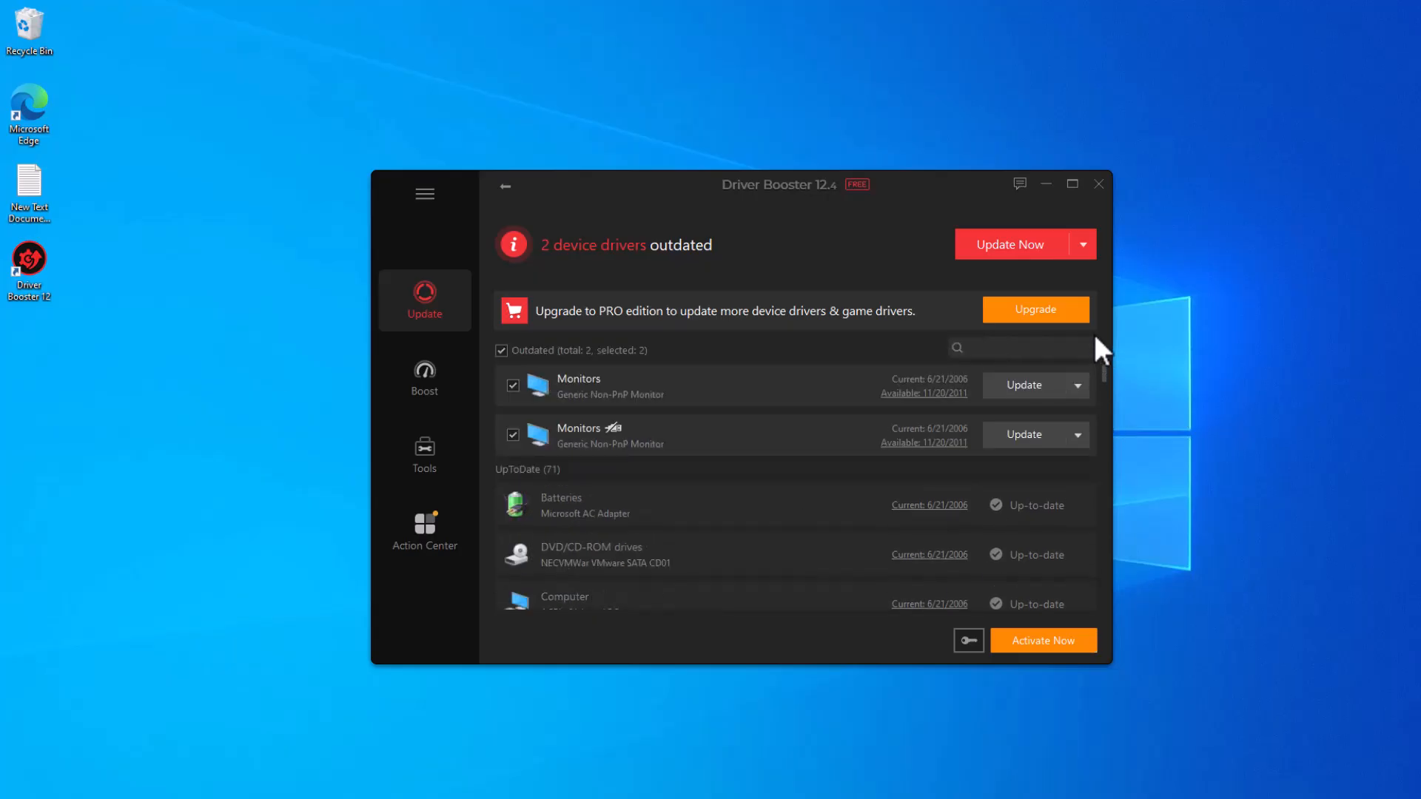
left_click(1054, 187)
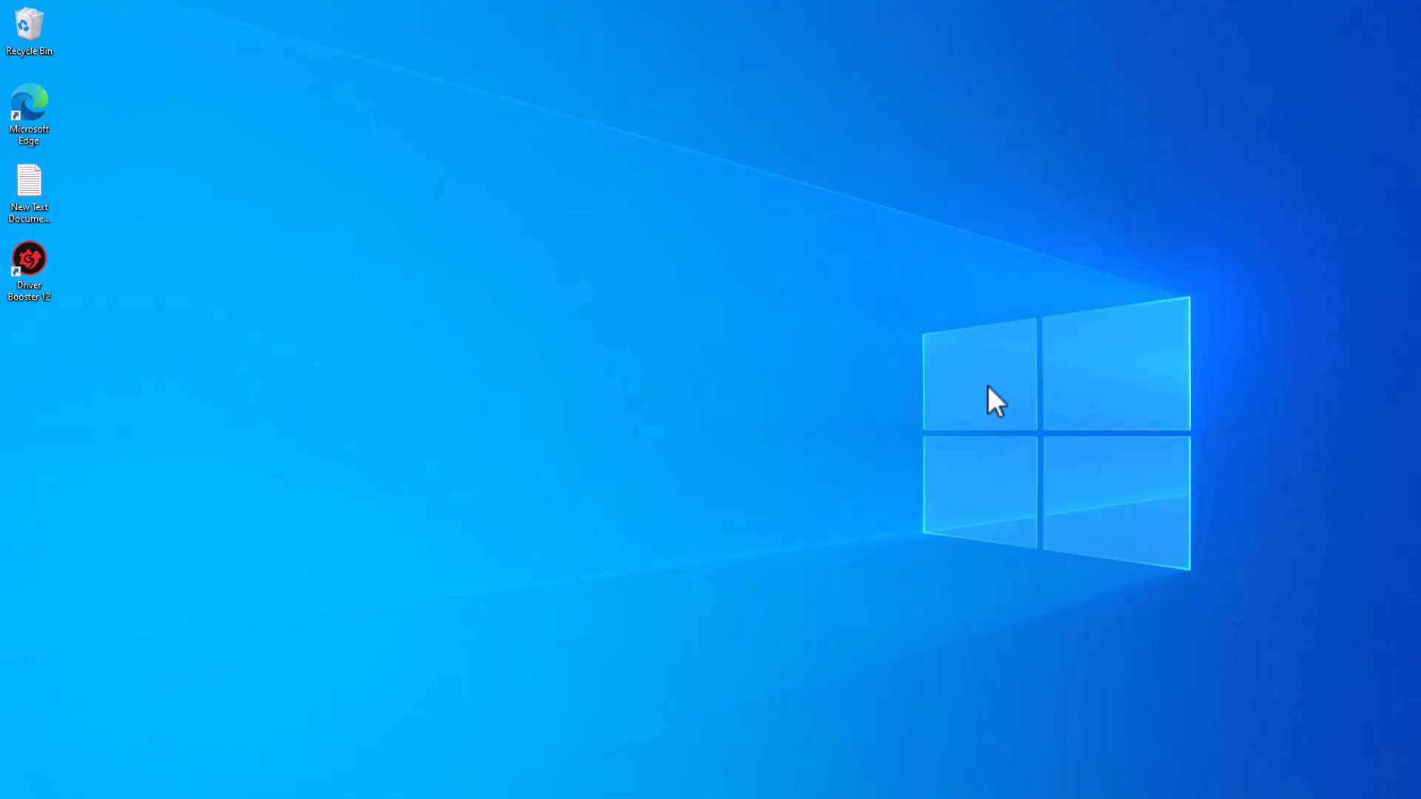
Open the System Properties dialog by running "sysdm.cpl" from the Run dialog
key("super+s")
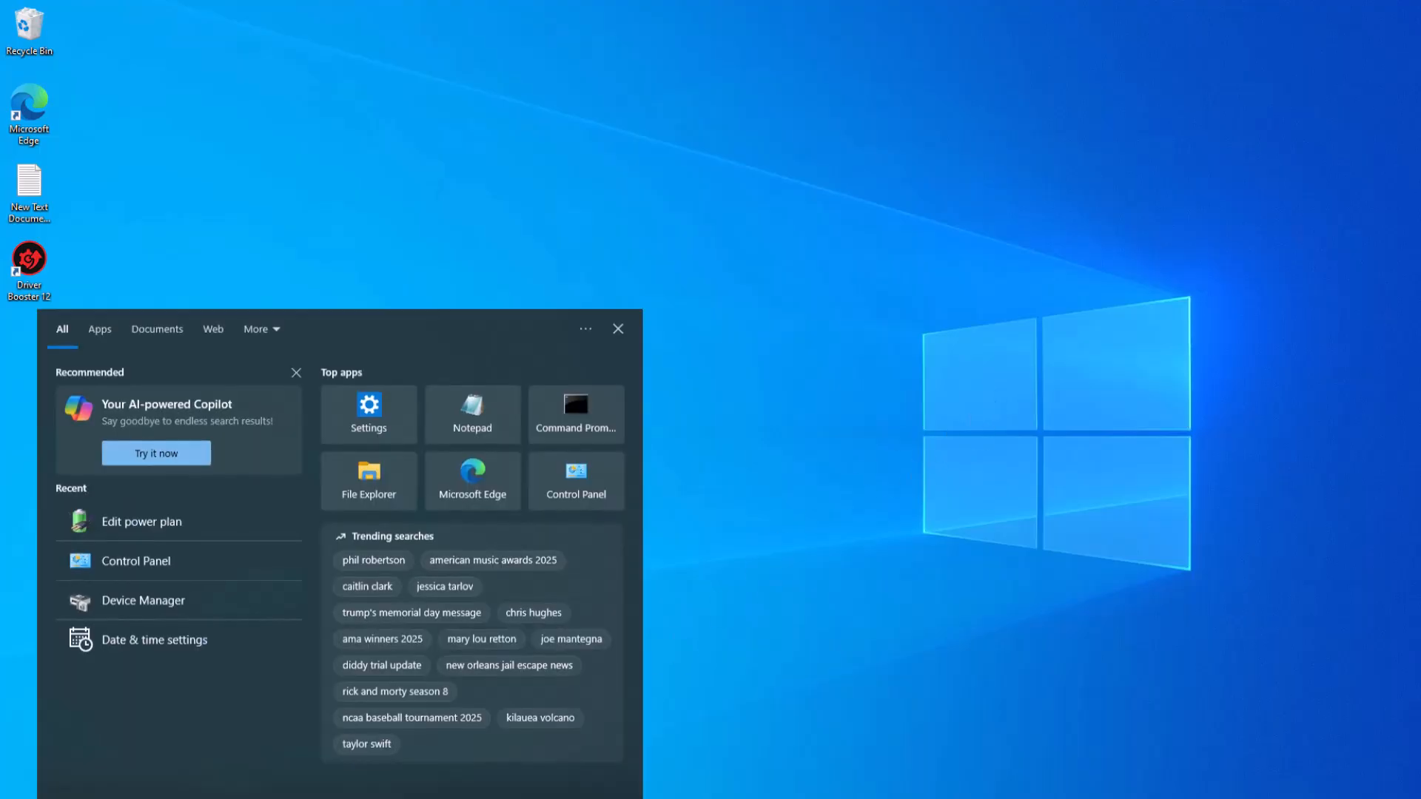
type("run")
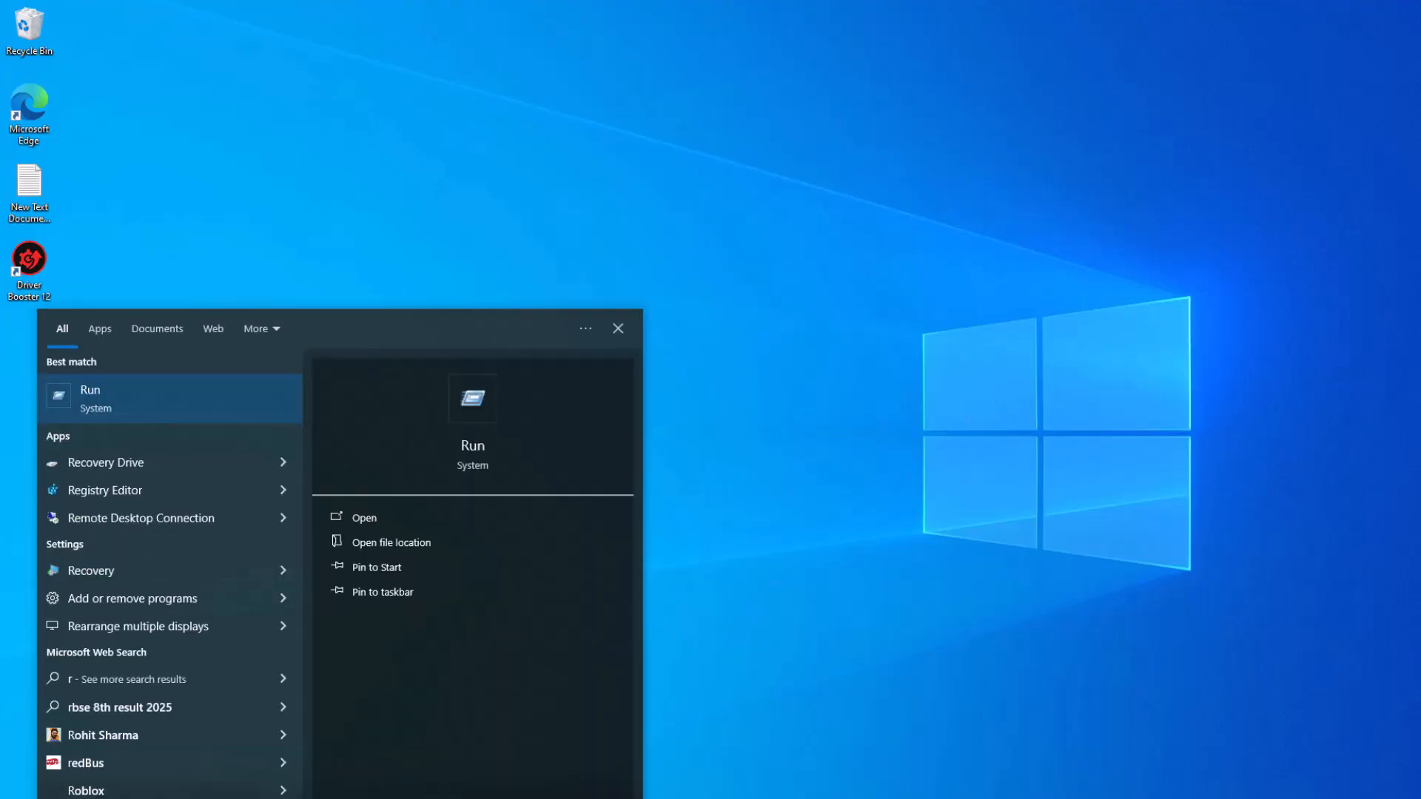
left_click(145, 395)
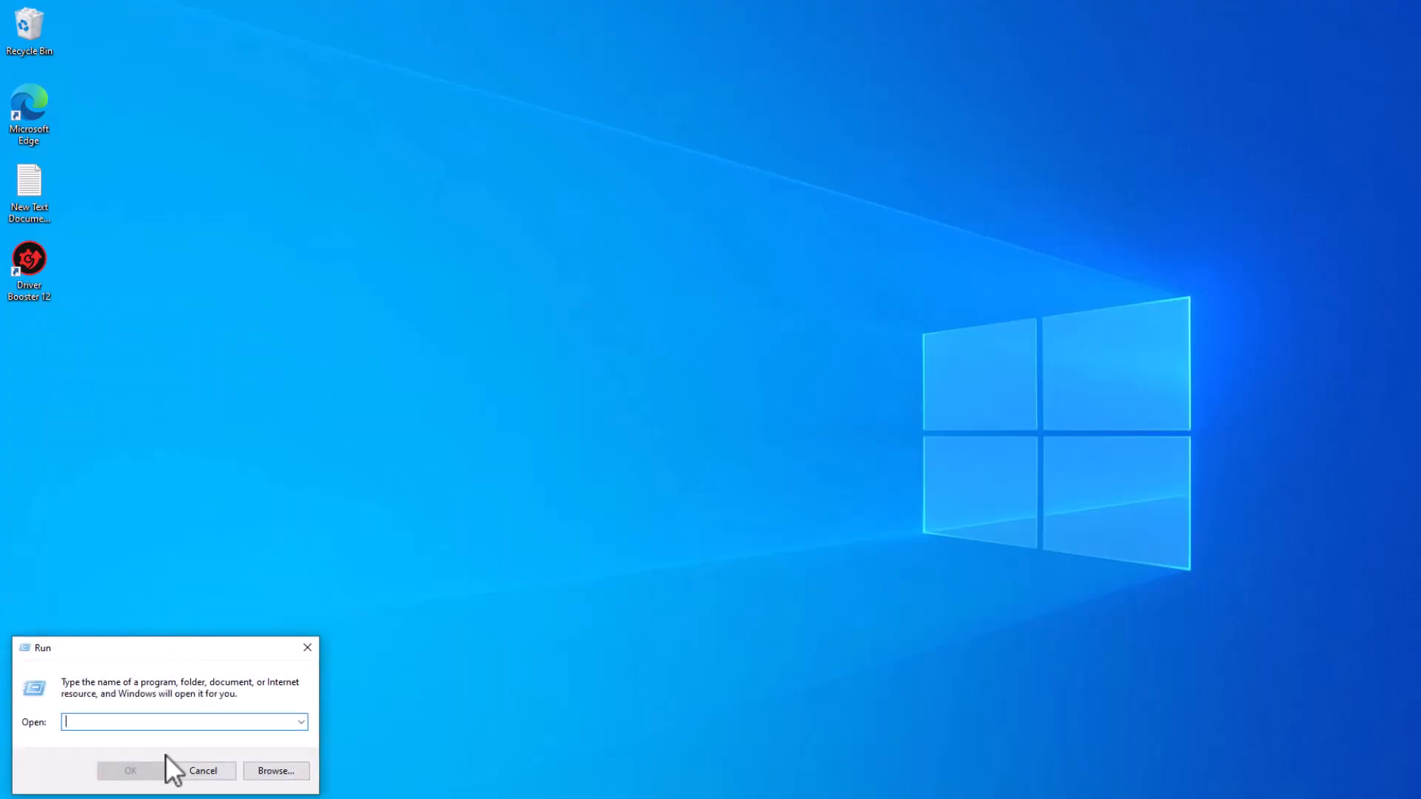
type("sys")
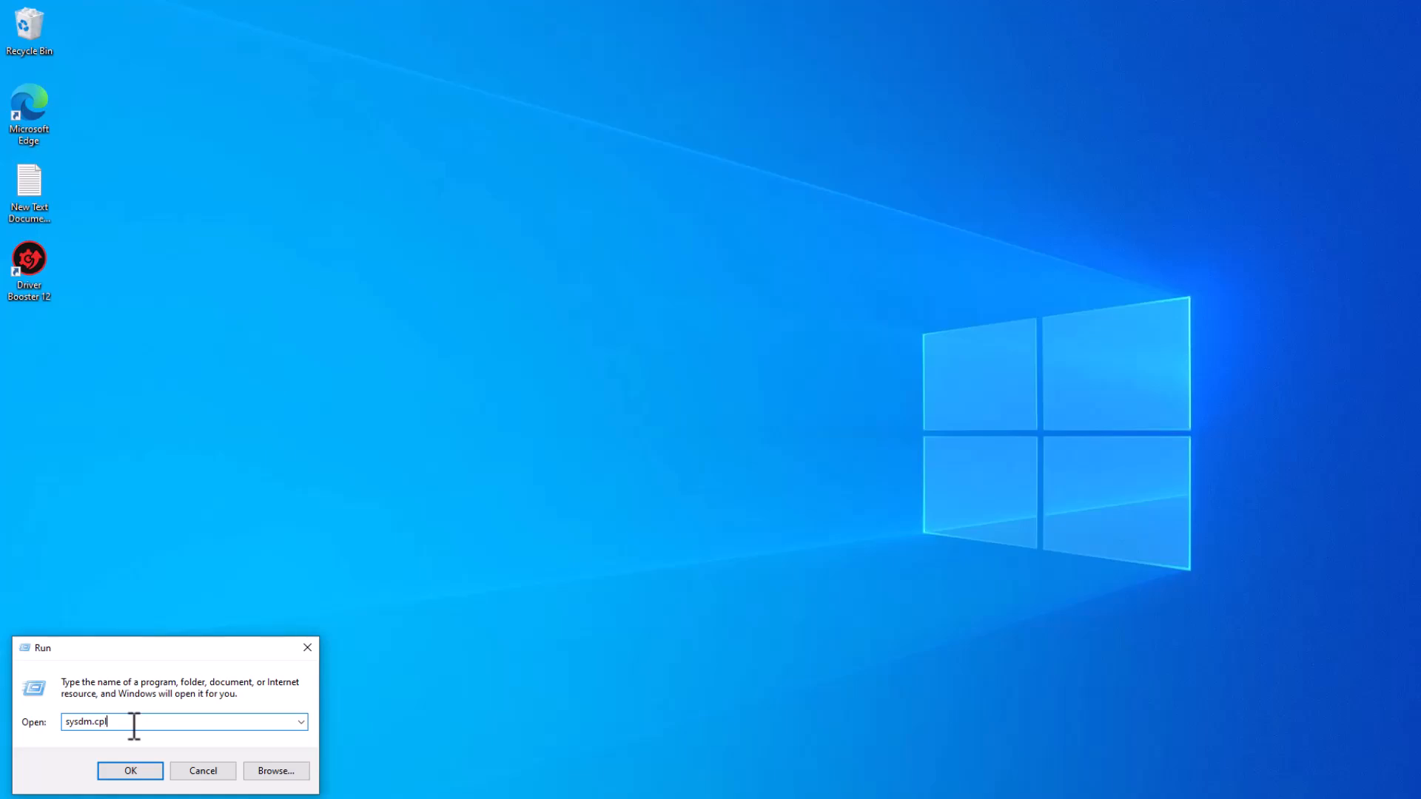
type("dm.cpl")
key("Return")
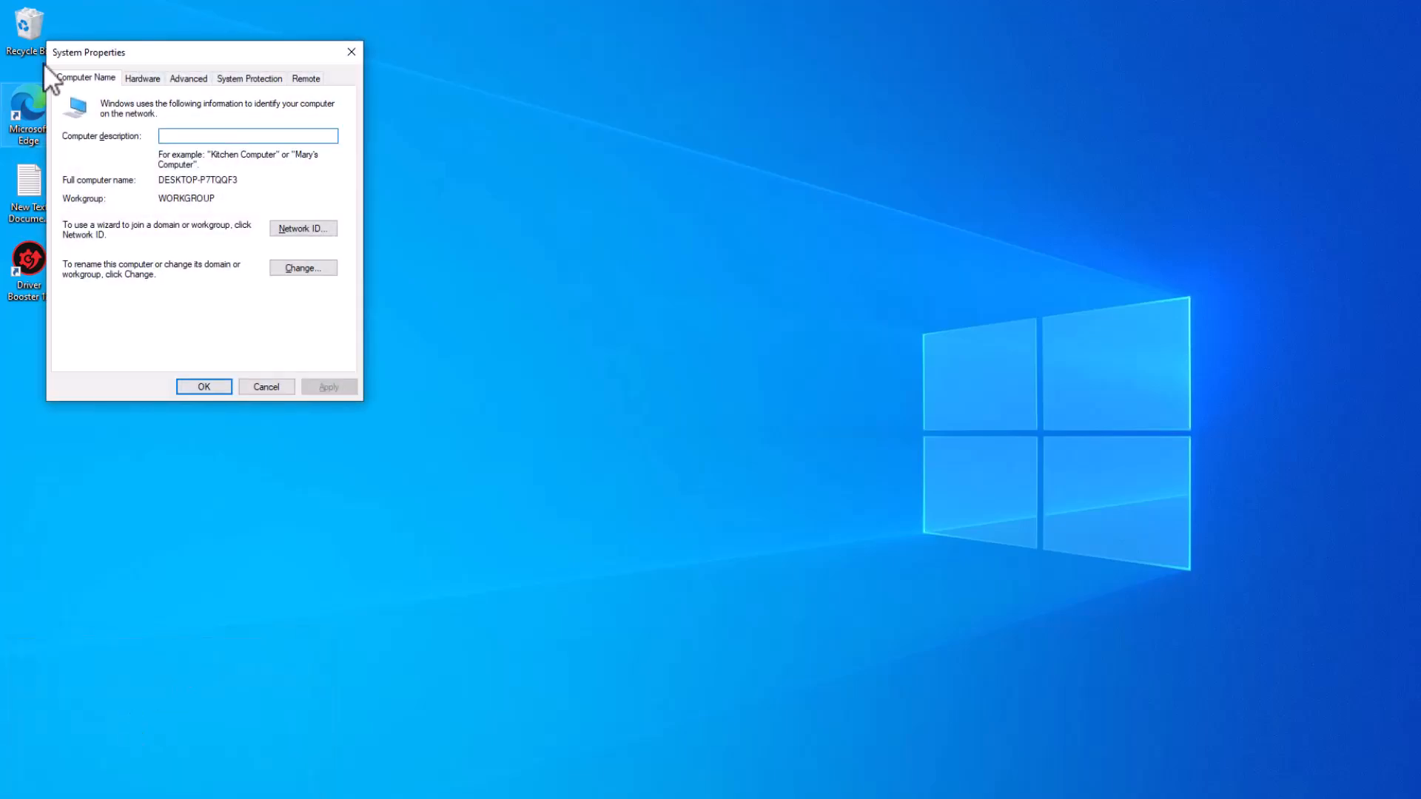
In the advanced performance settings' virtual memory options, turn off automatic paging file management and choose a custom size for drive C:
left_click(185, 79)
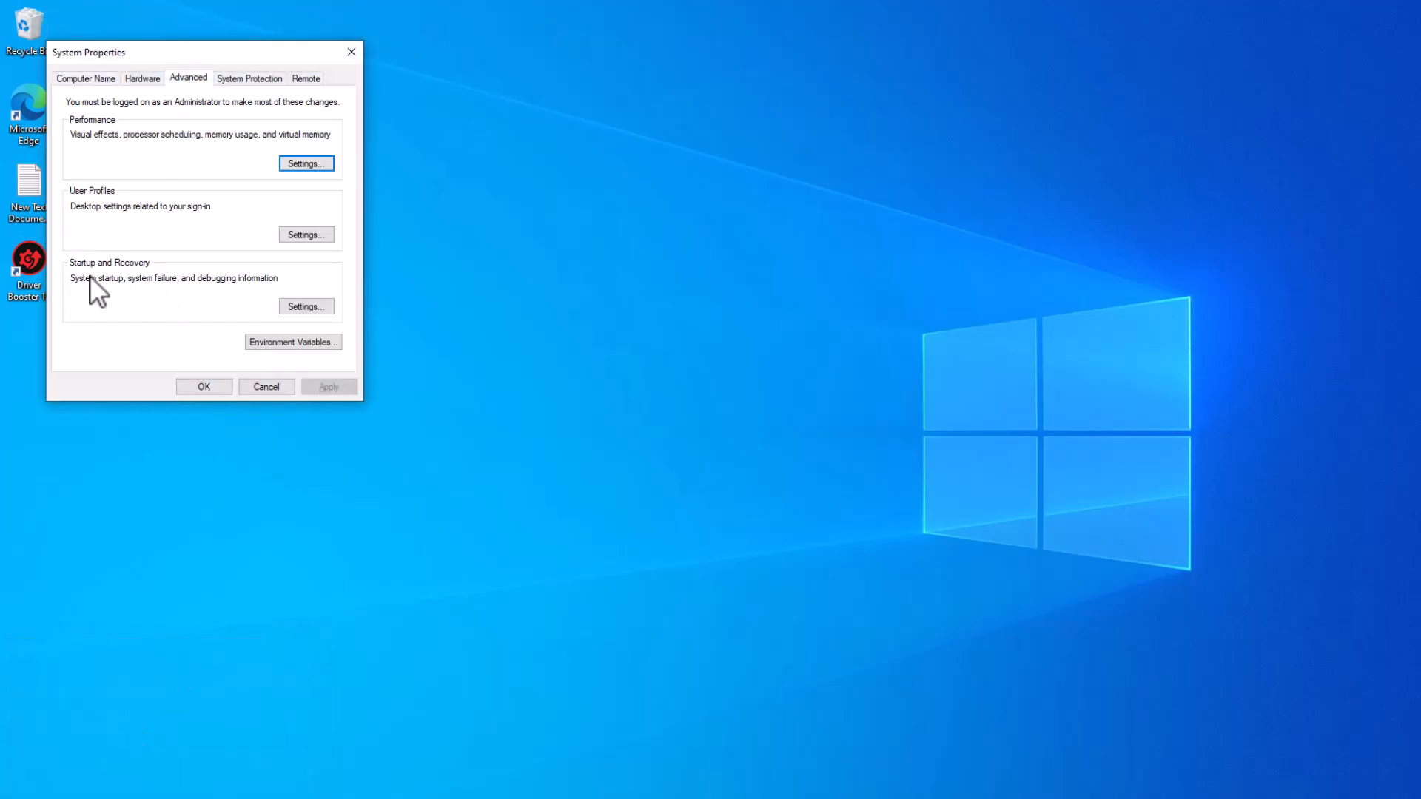
left_click(294, 165)
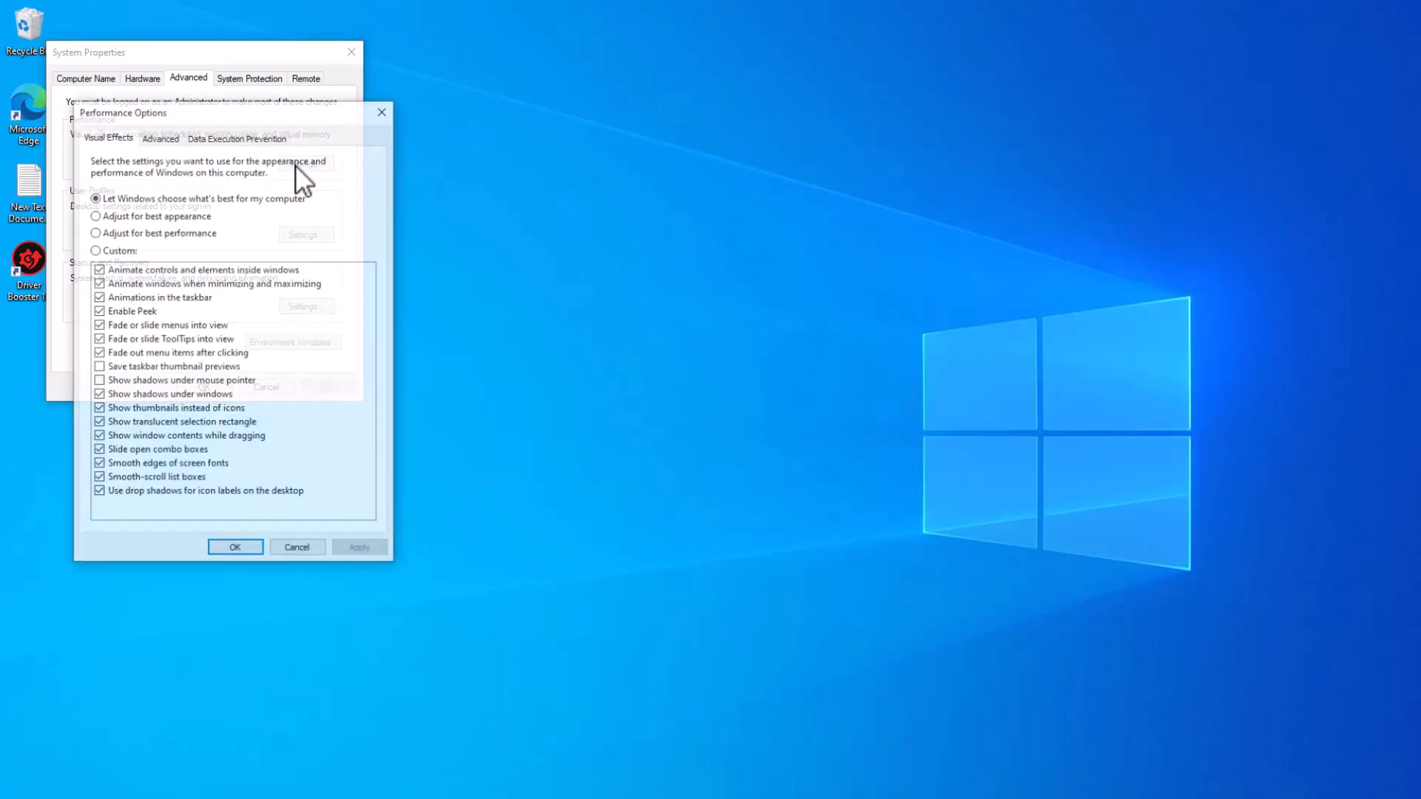
left_click(152, 139)
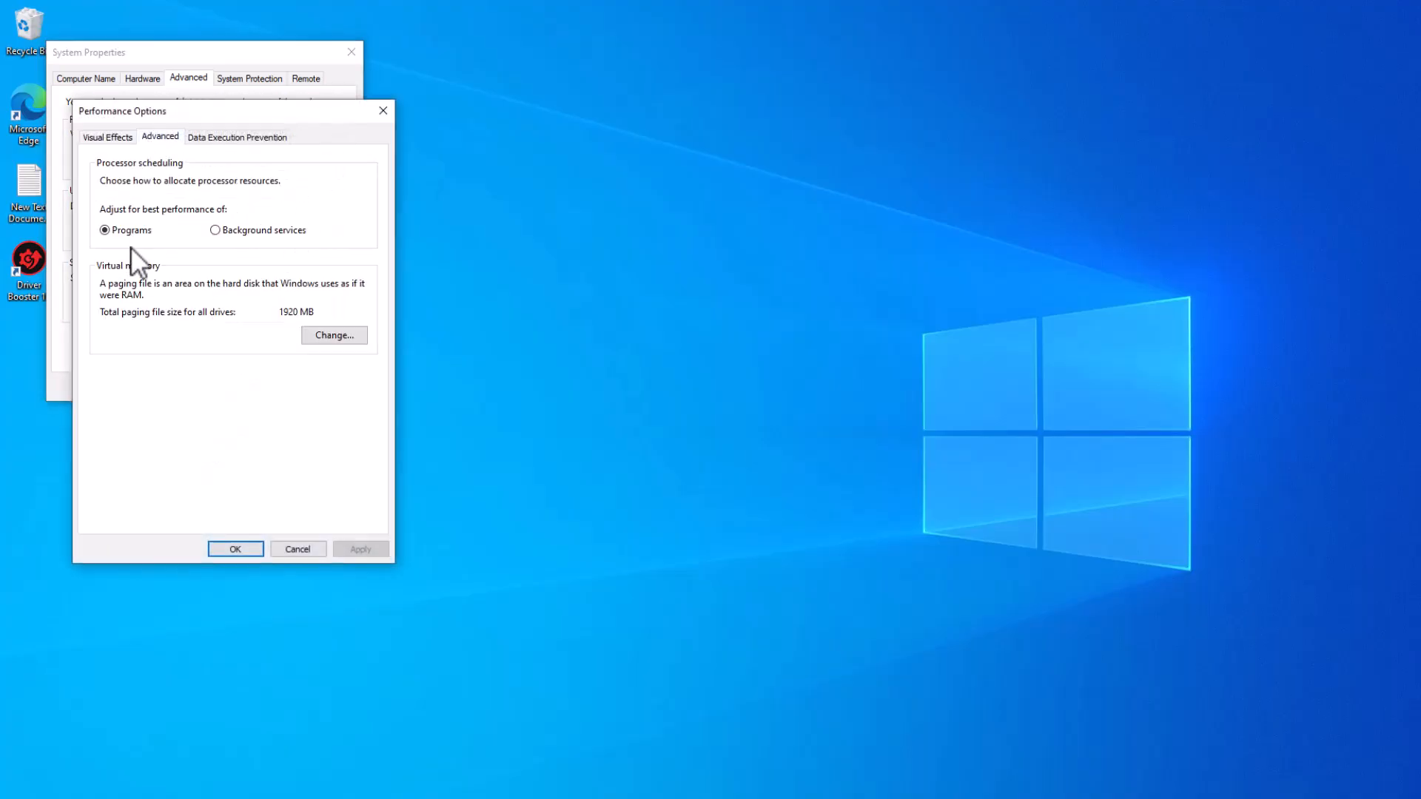
left_click(325, 337)
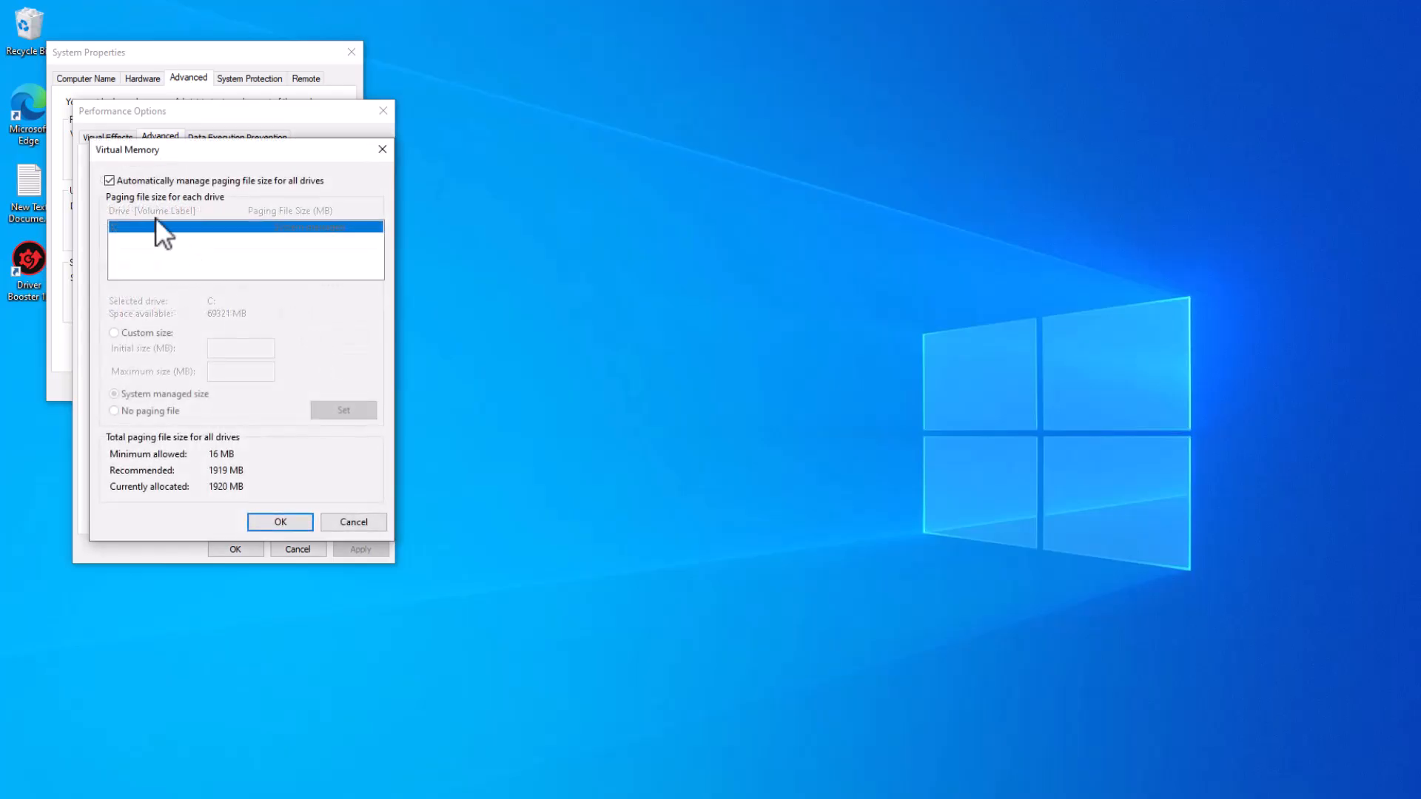
left_click(117, 182)
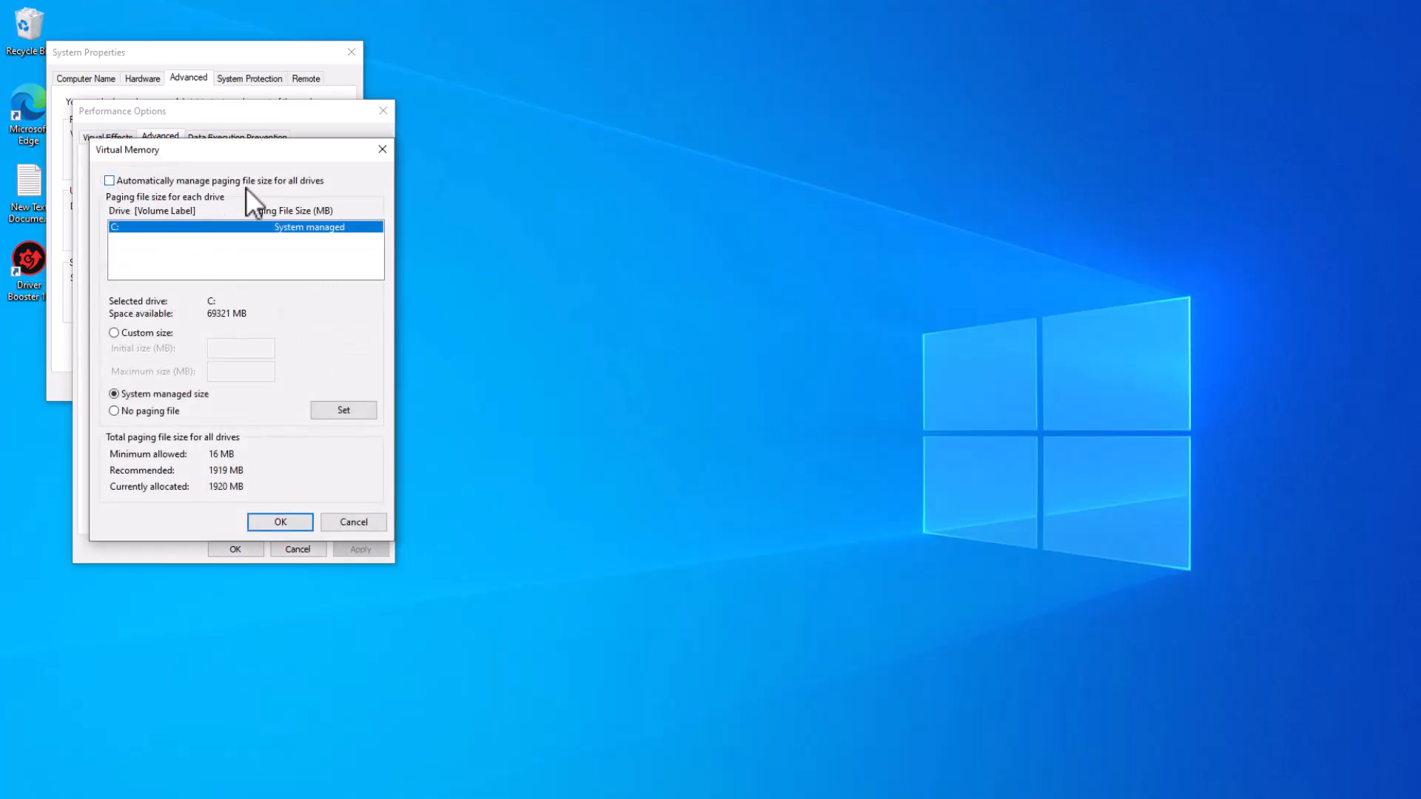
left_click(140, 334)
left_click(127, 231)
left_click(114, 334)
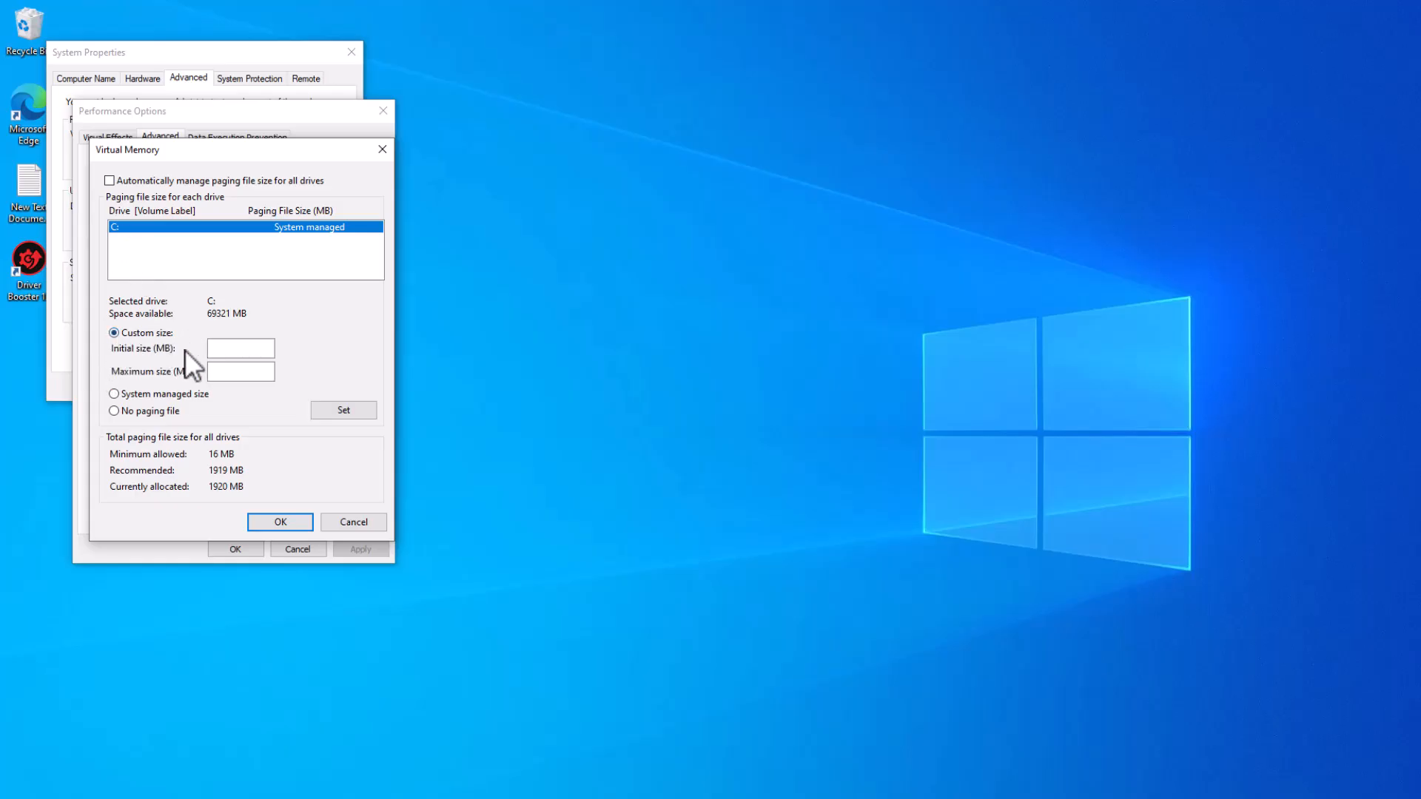
Check the installed RAM on the About your PC settings page and close Settings
key("super+s")
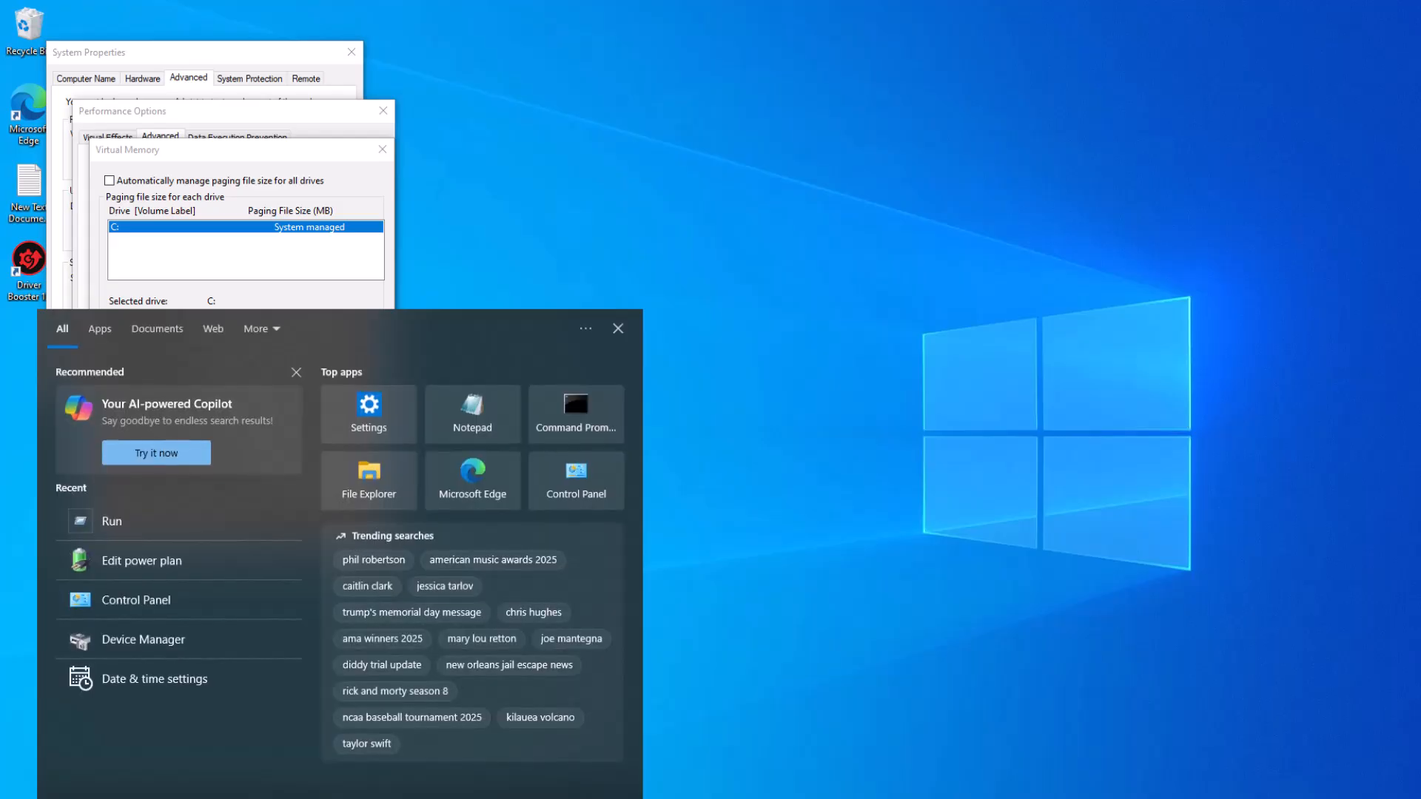
type("aabout")
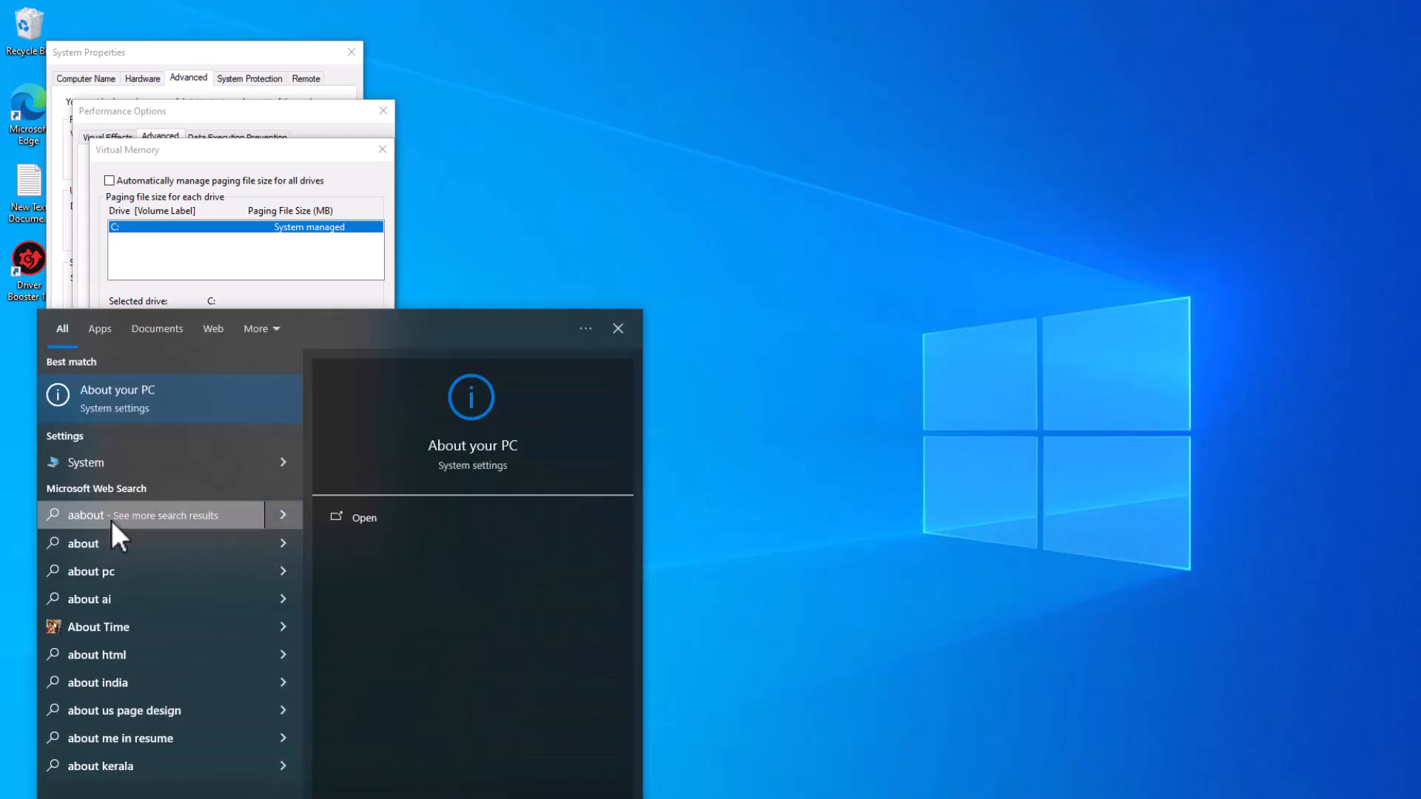
left_click(111, 379)
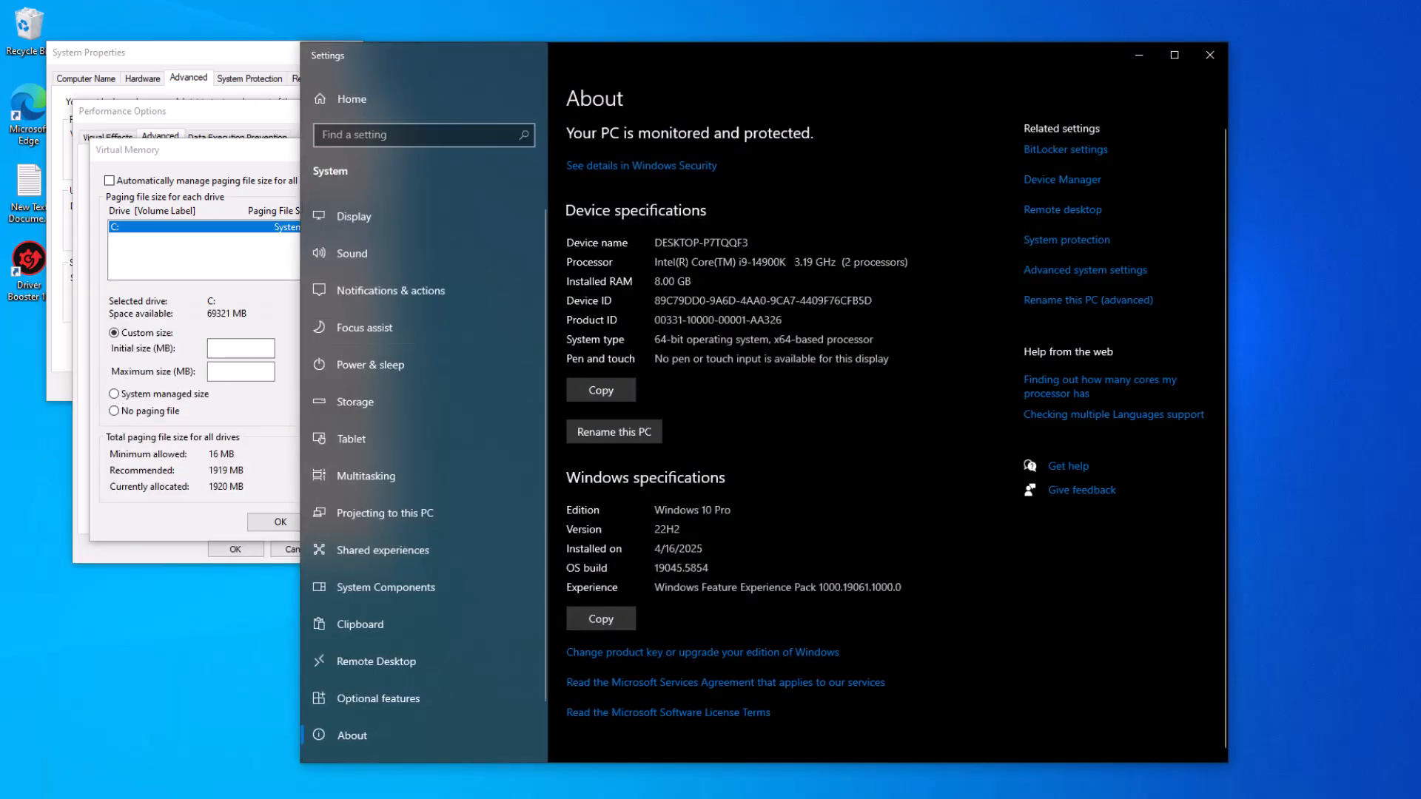
double_click(670, 282)
left_click(1211, 56)
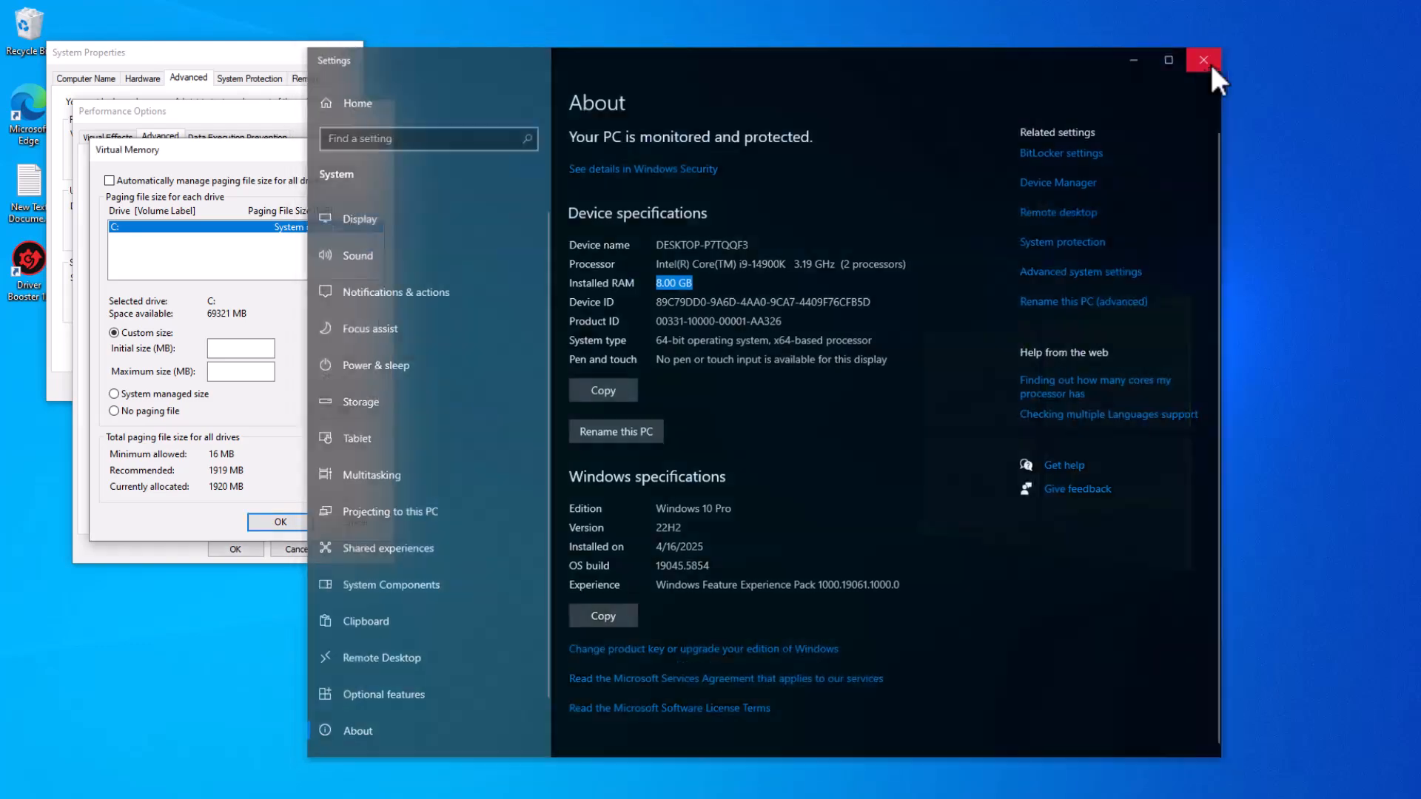
Bring up the text document beside the Virtual Memory dialog and review its Initial Size and Maximum Size lists
key("alt+Tab")
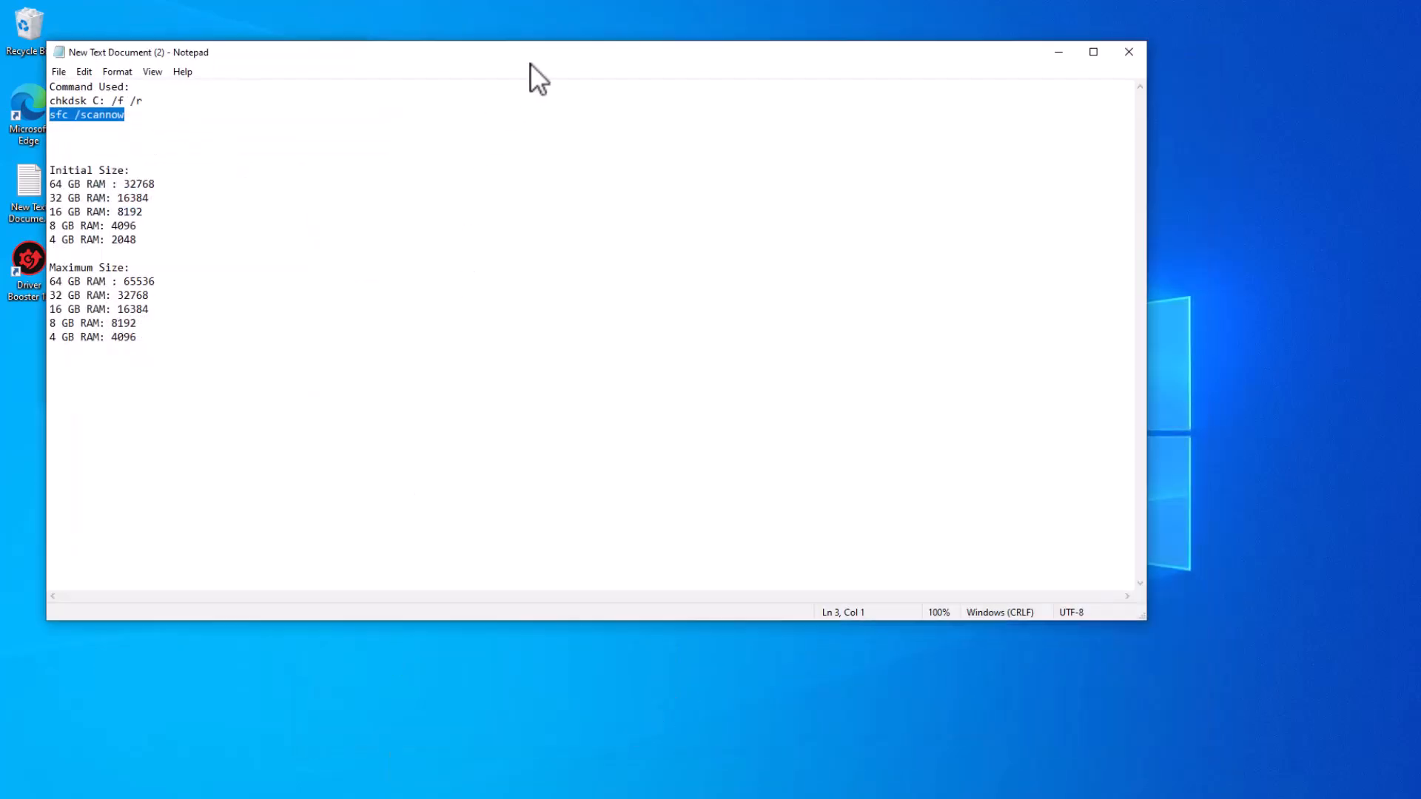
left_click_drag(522, 55, 958, 200)
left_click(548, 311)
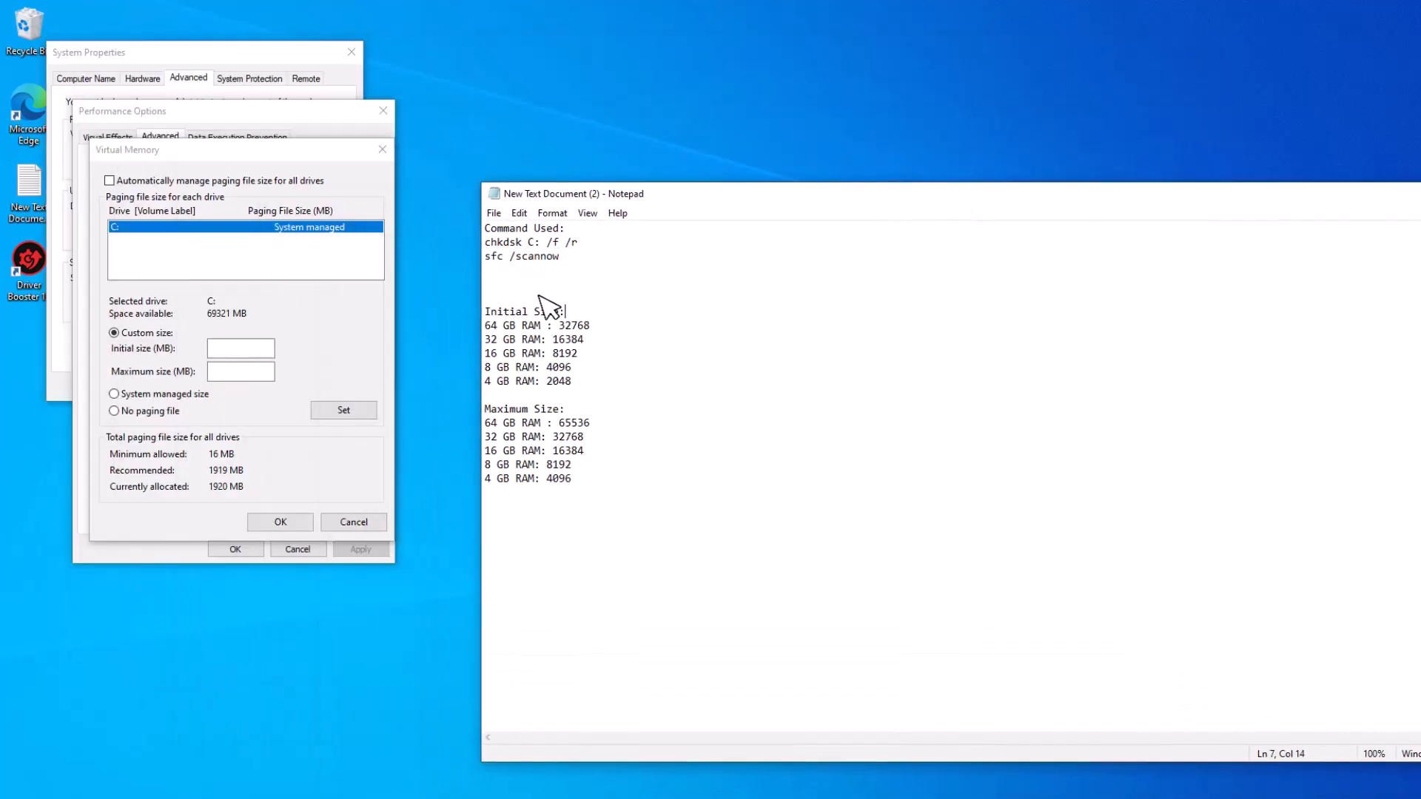
key("shift+Home")
left_click(564, 409)
key("shift+Home")
Copy the initial size for 8 GB RAM from the text document and set drive C:'s initial paging file size to 4096 MB
key("Up")
key("Up")
key("Up")
key("End")
key("shift+Left")
key("shift+Left")
key("shift+Left")
key("shift+Left")
key("ctrl+c")
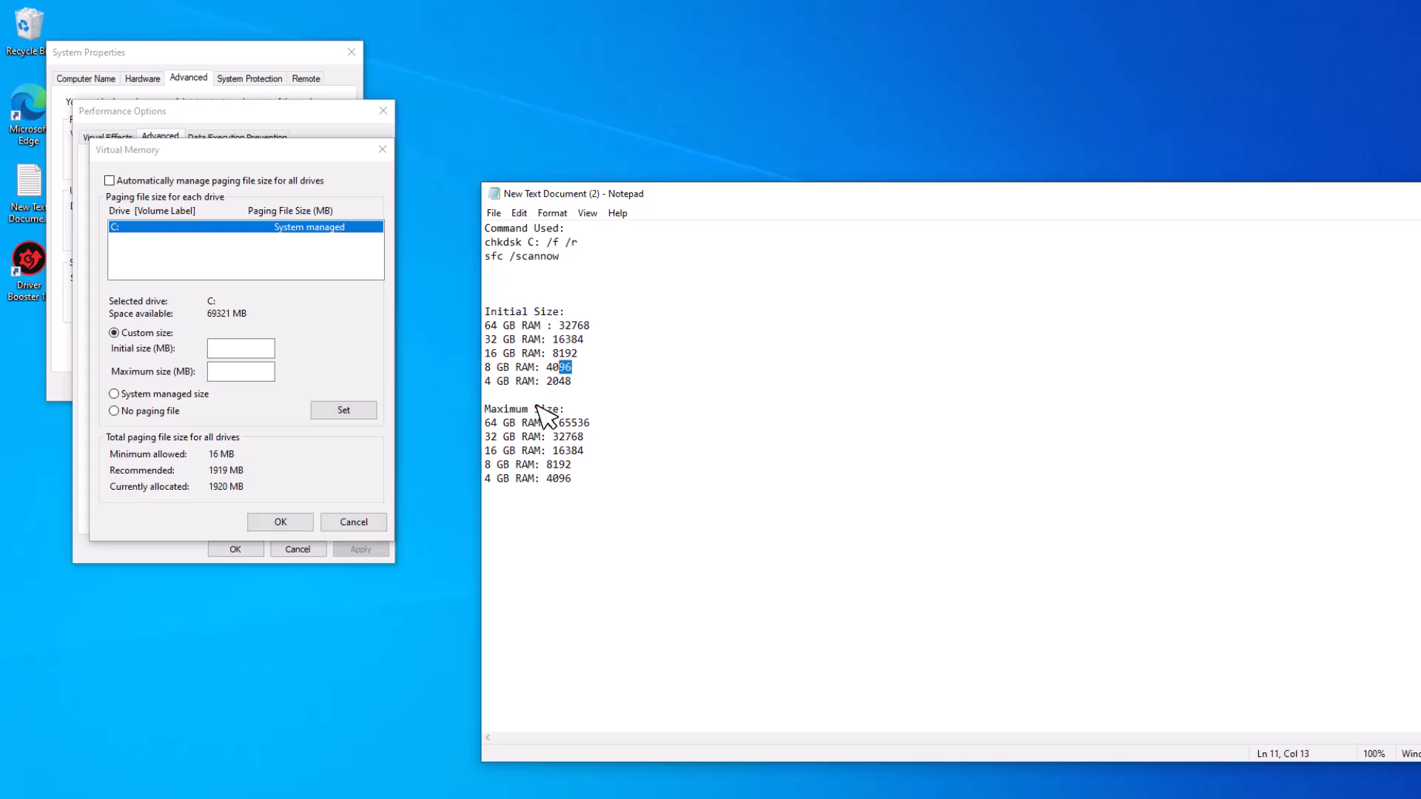
left_click(240, 348)
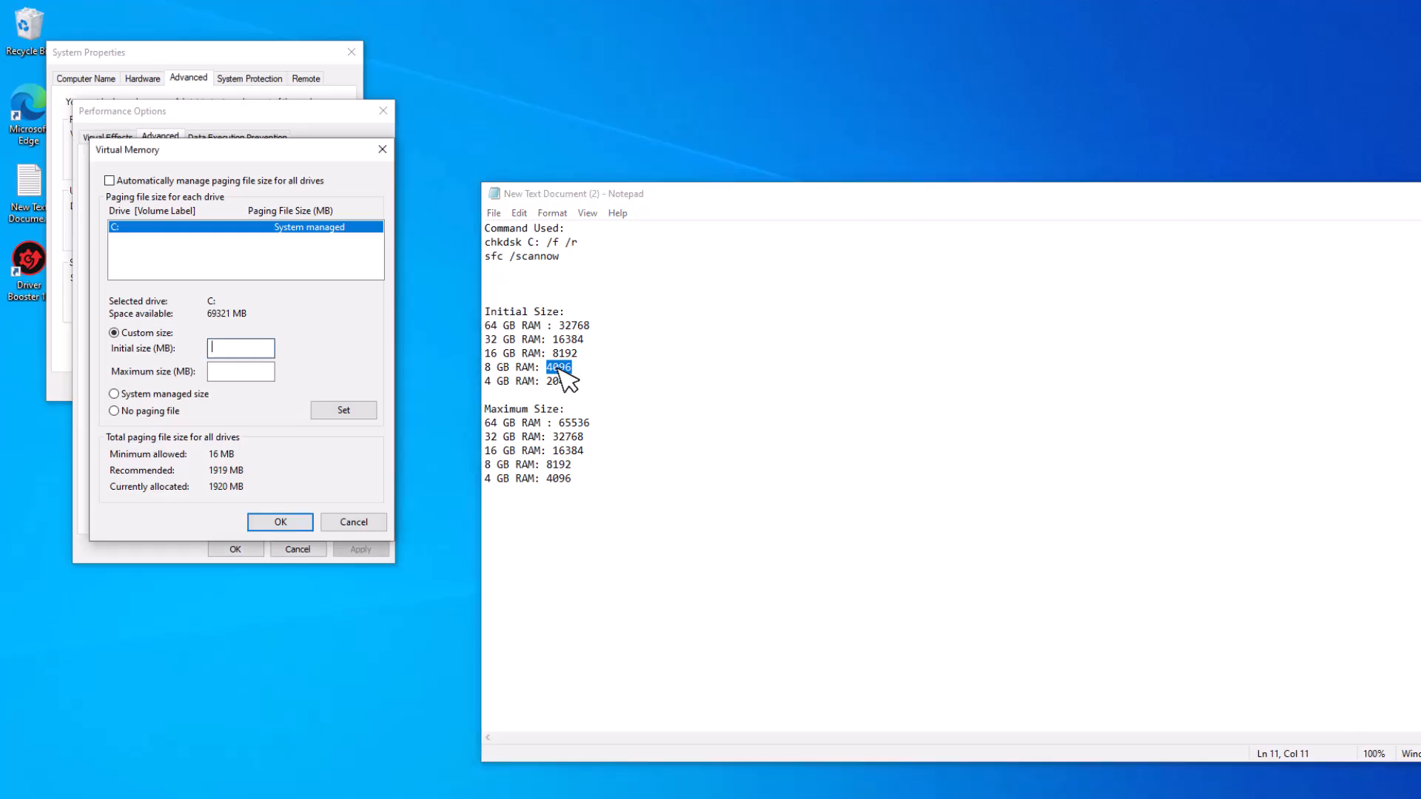
key("ctrl+v")
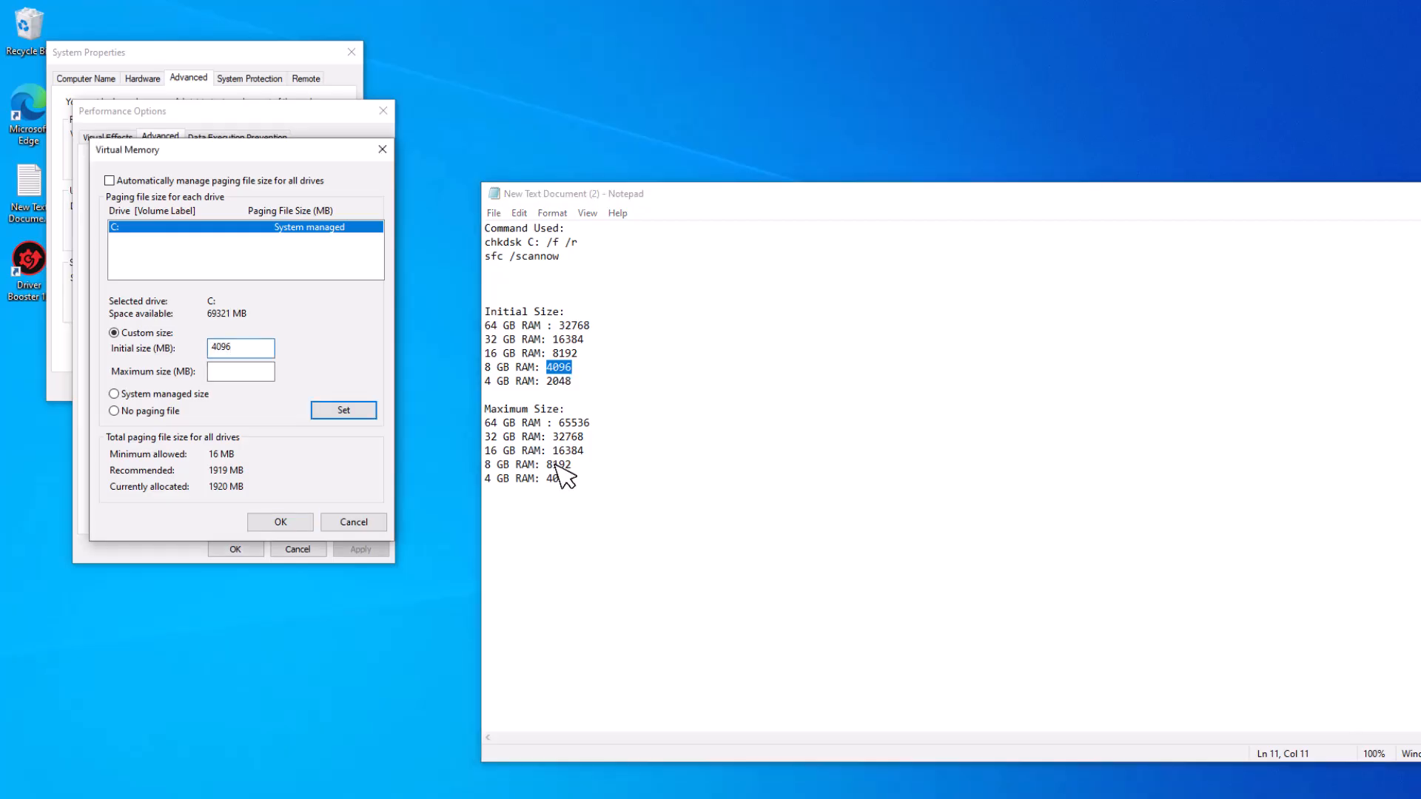
Set the maximum paging file size to 8192 MB and assign the custom sizes to drive C:
left_click_drag(570, 464, 557, 465)
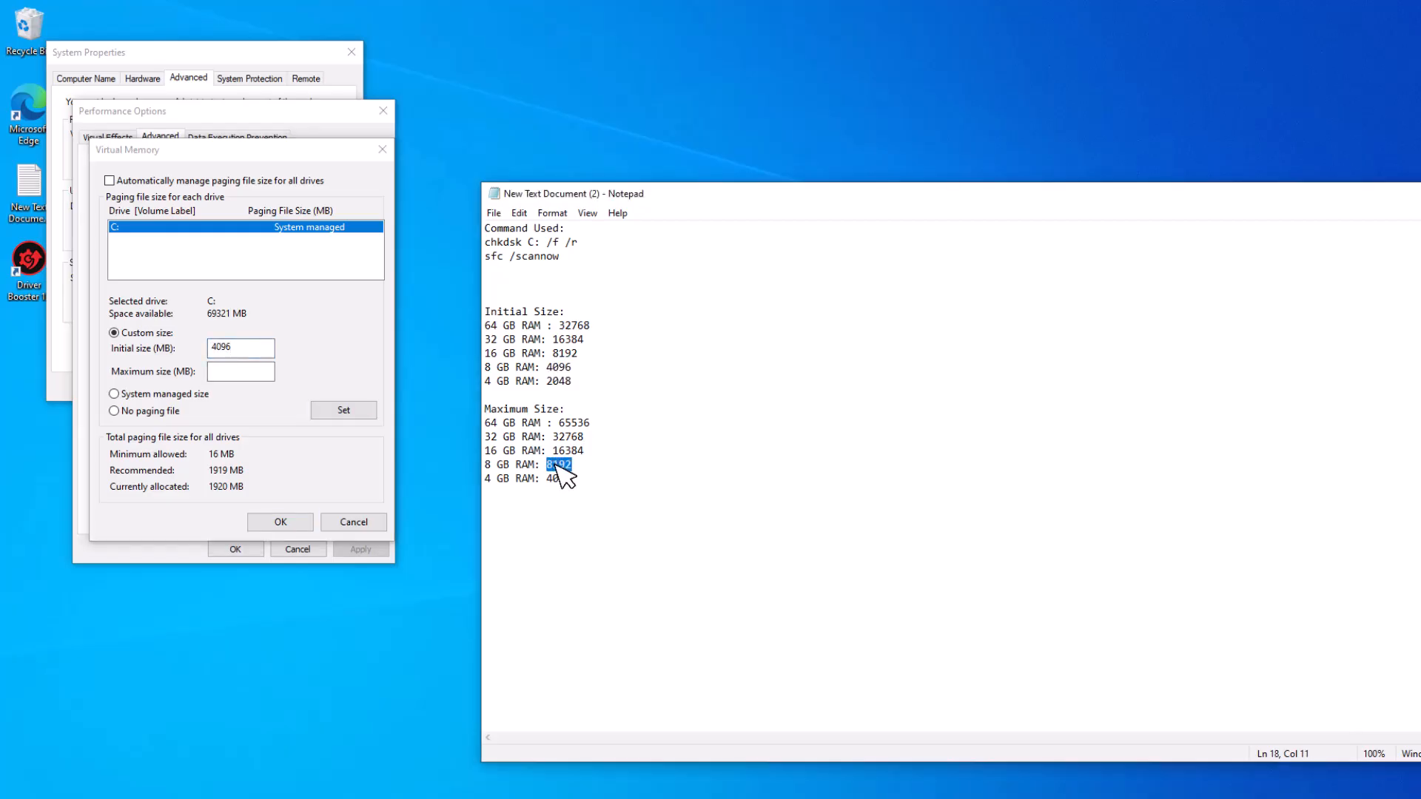
left_click(231, 372)
type("8192")
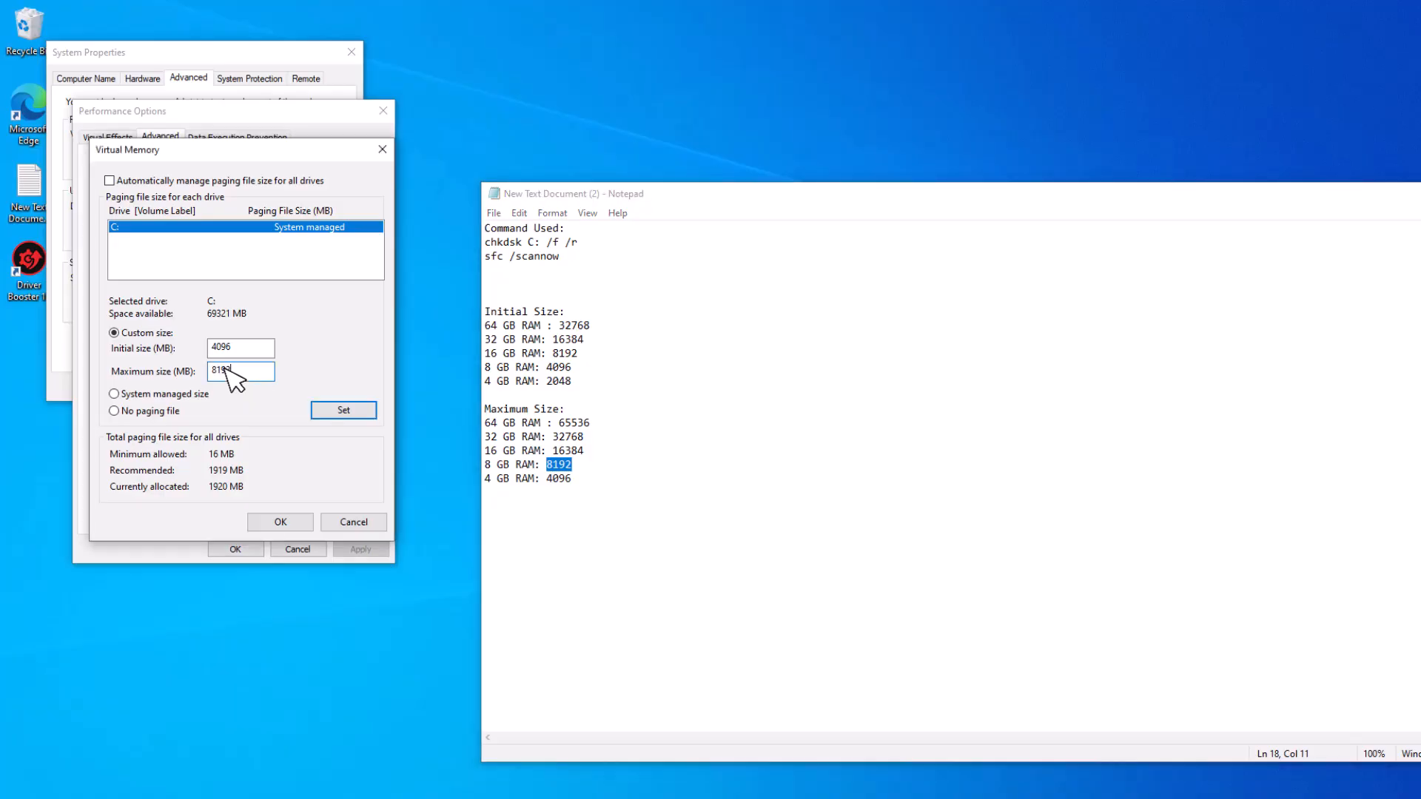
left_click(361, 408)
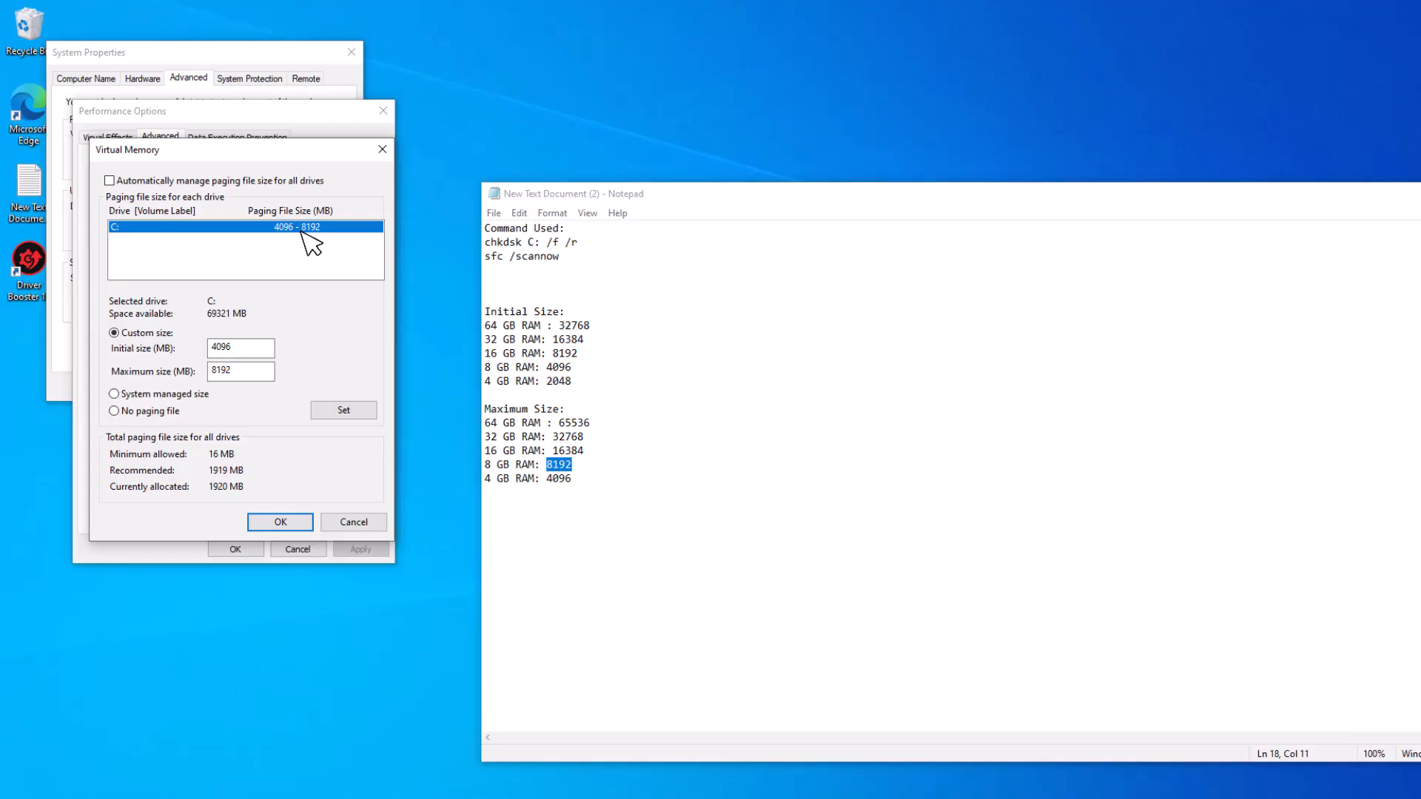
Confirm the virtual memory changes, close the Performance Options and System Properties dialogs and postpone the restart
left_click(281, 522)
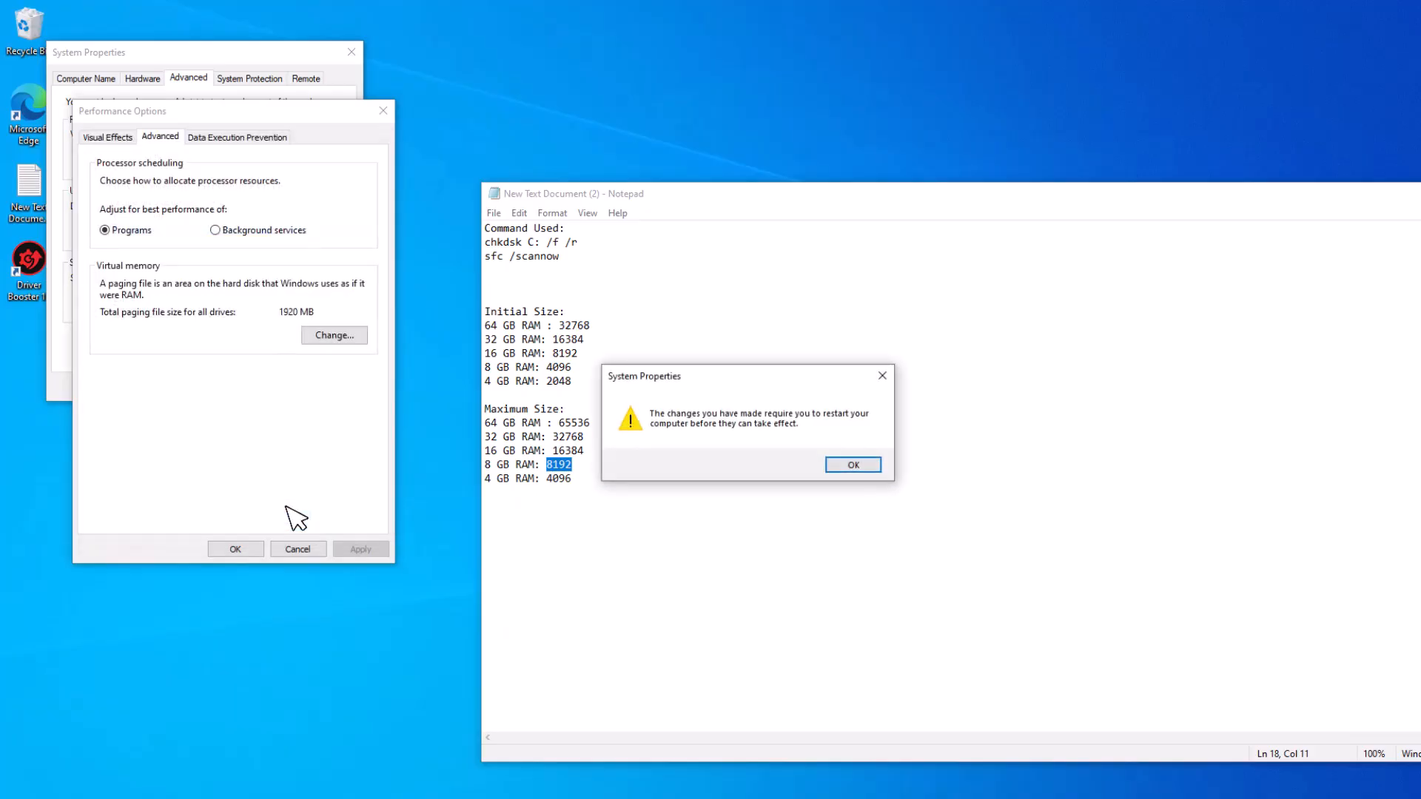
left_click(844, 466)
left_click(361, 548)
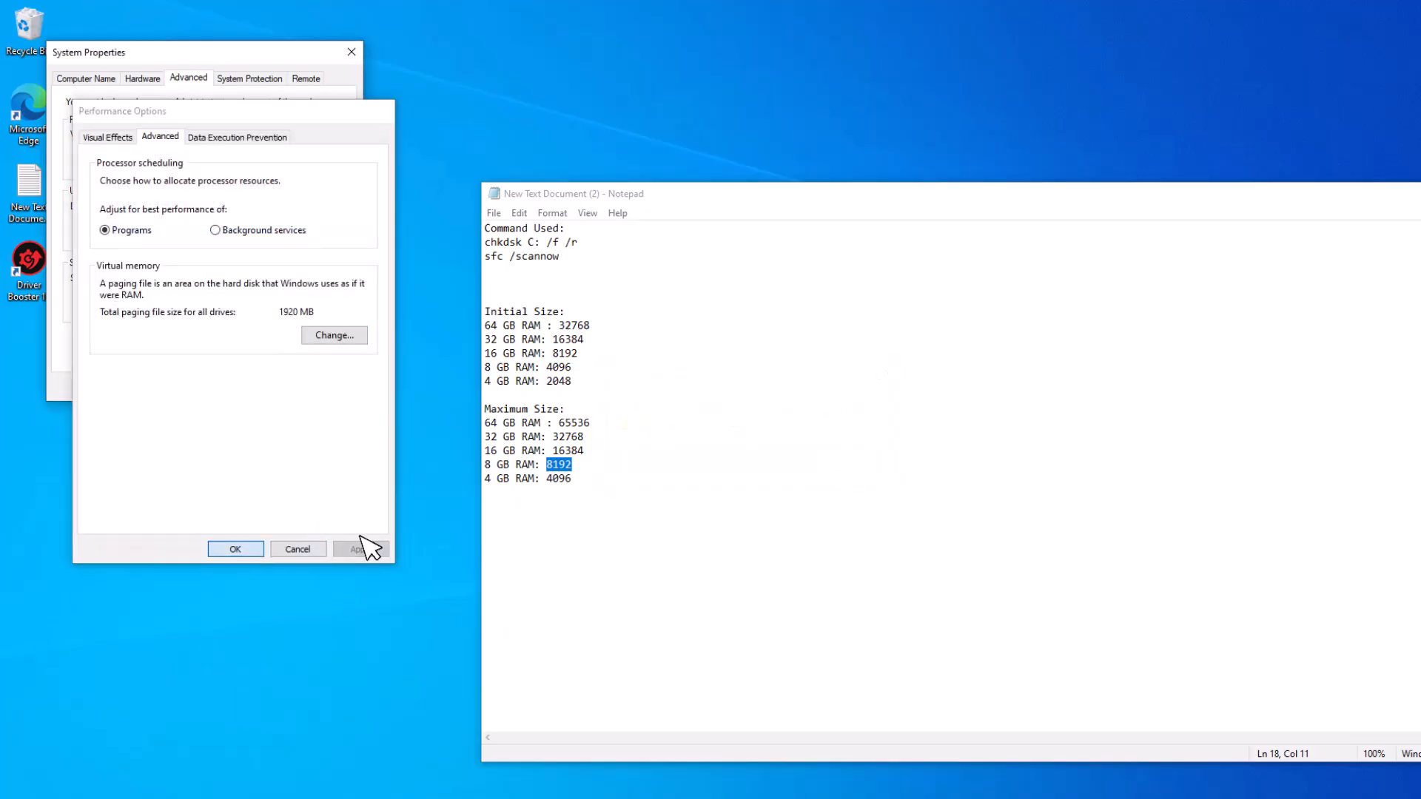
left_click(236, 548)
left_click(211, 383)
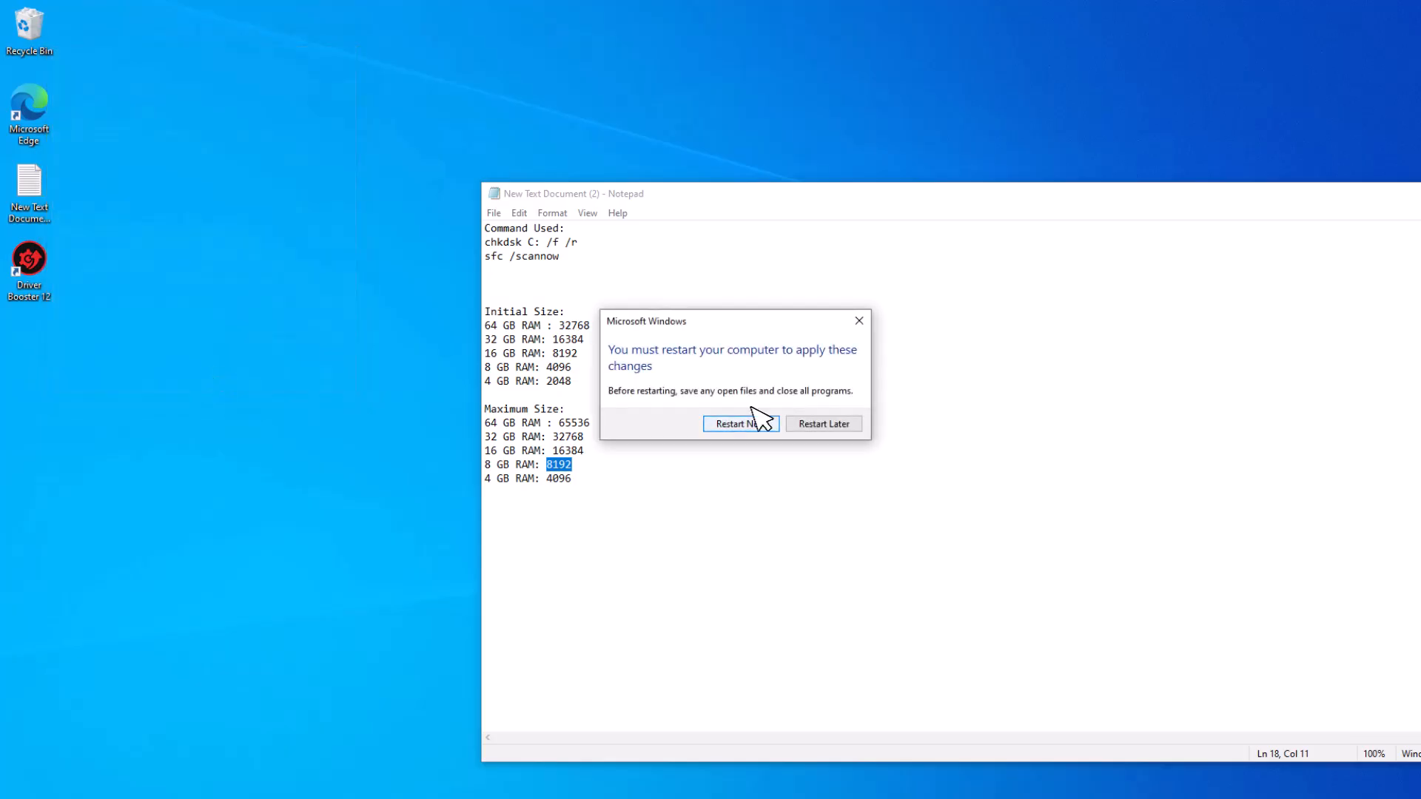
key("Tab")
key("Return")
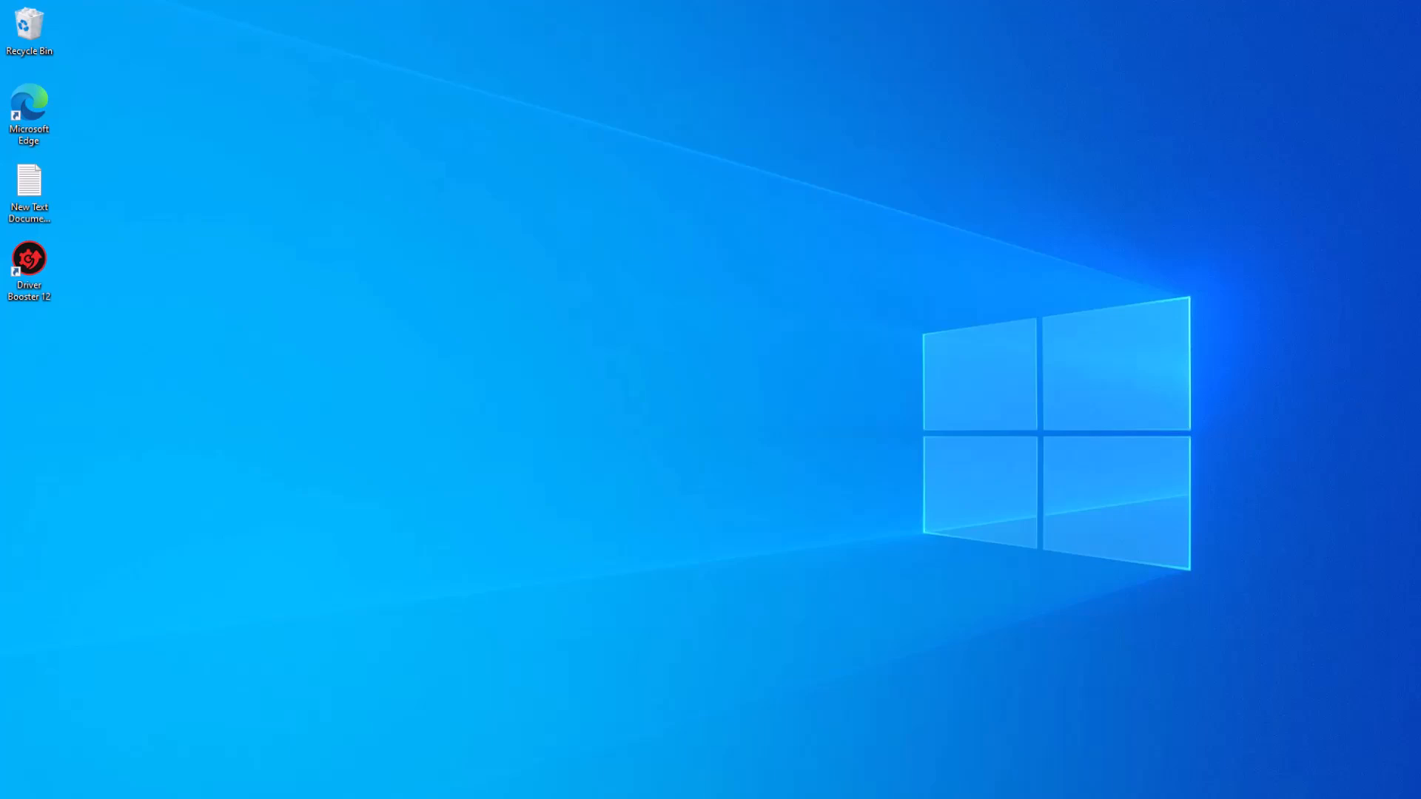
Search Windows for "windows" and open the Windows Security app
key("super+s")
type("window")
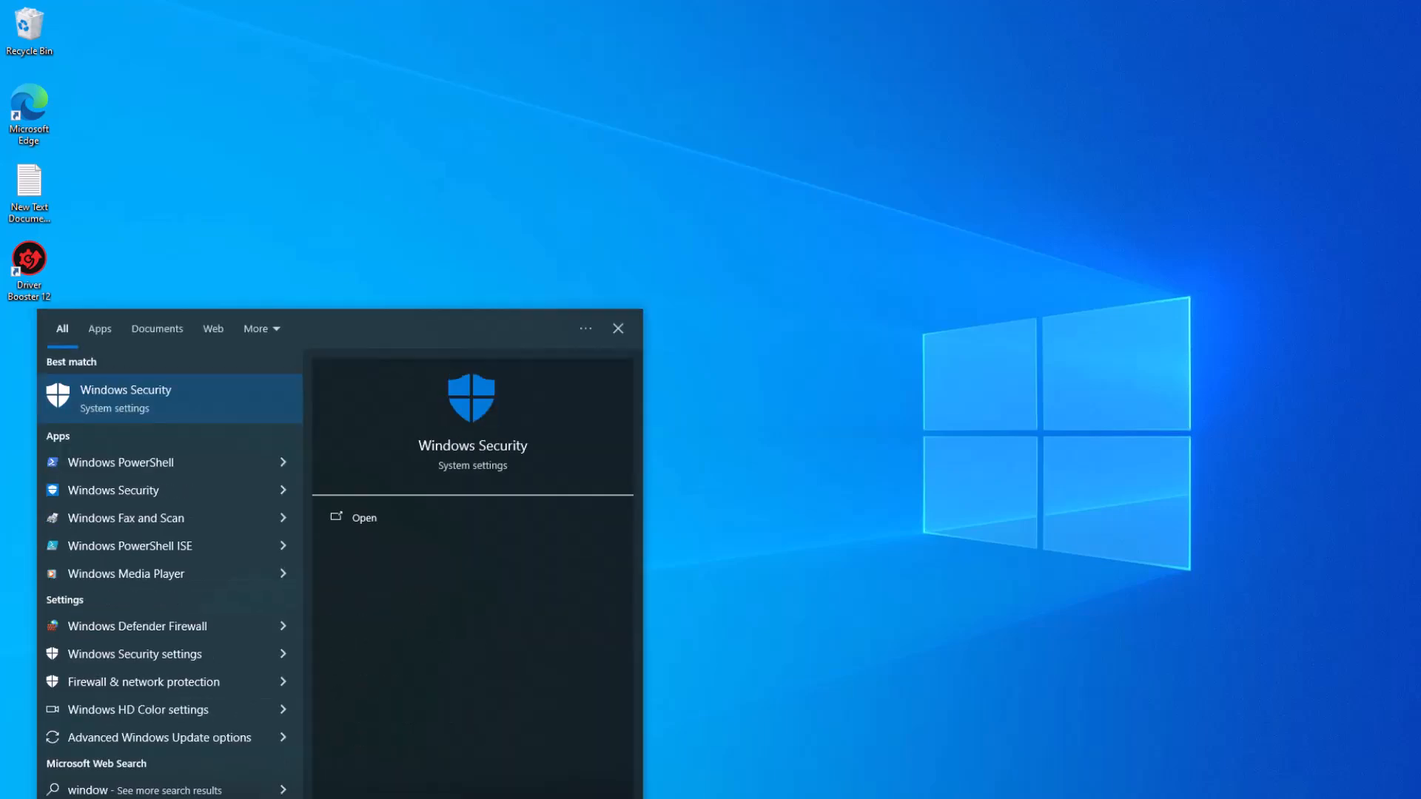
type("s")
key("Down")
key("Down")
key("Return")
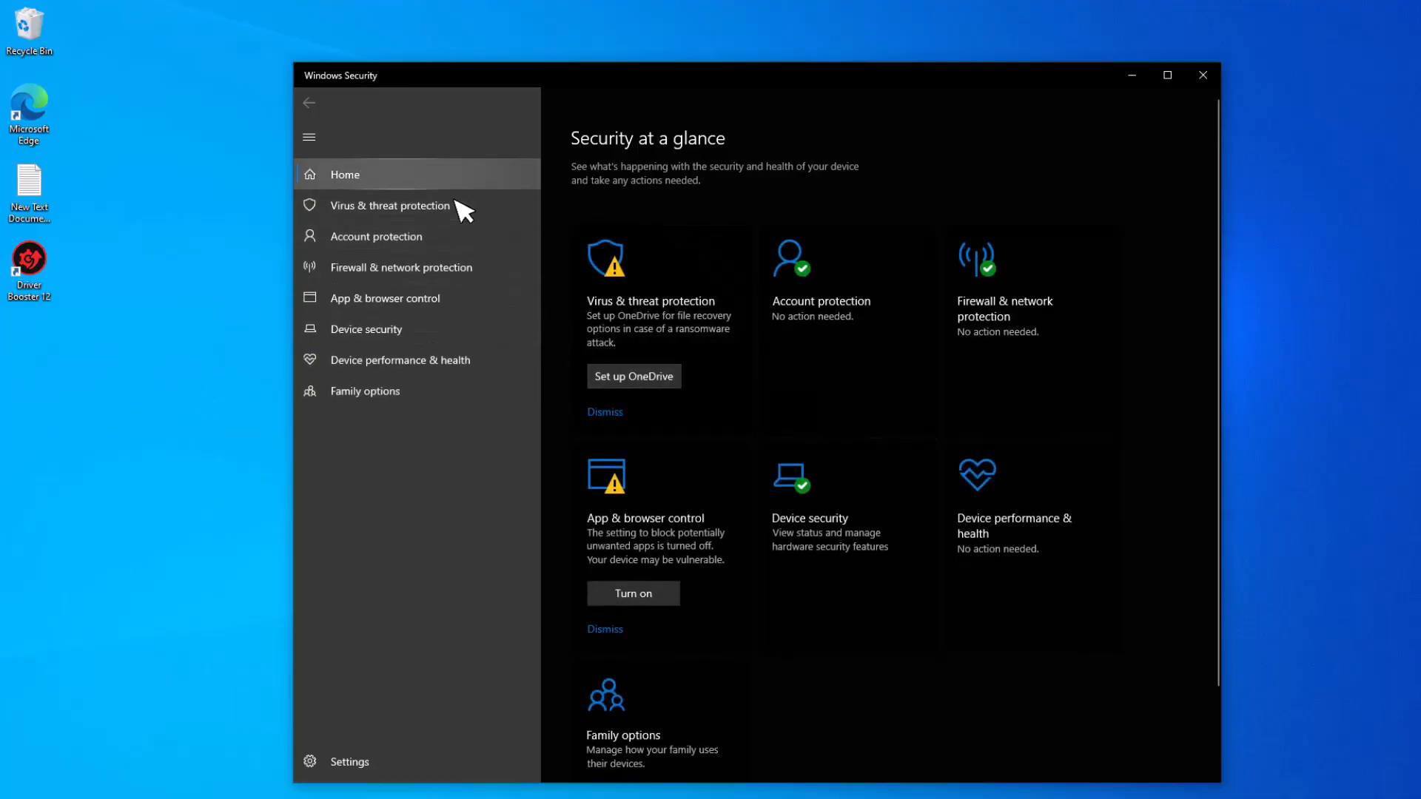
Start a Full scan from the virus and threat protection scan options and minimize Windows Security
left_click(456, 201)
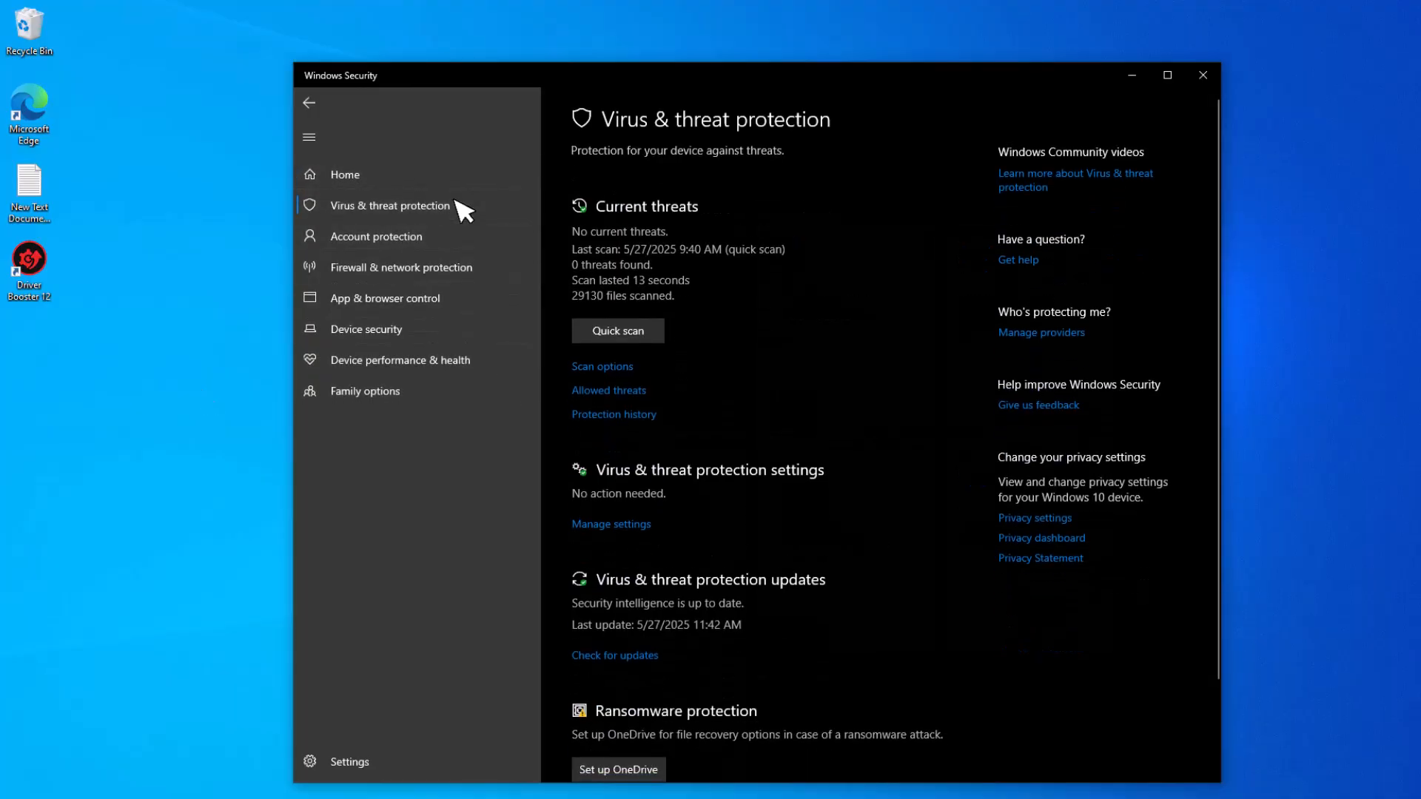
left_click(626, 370)
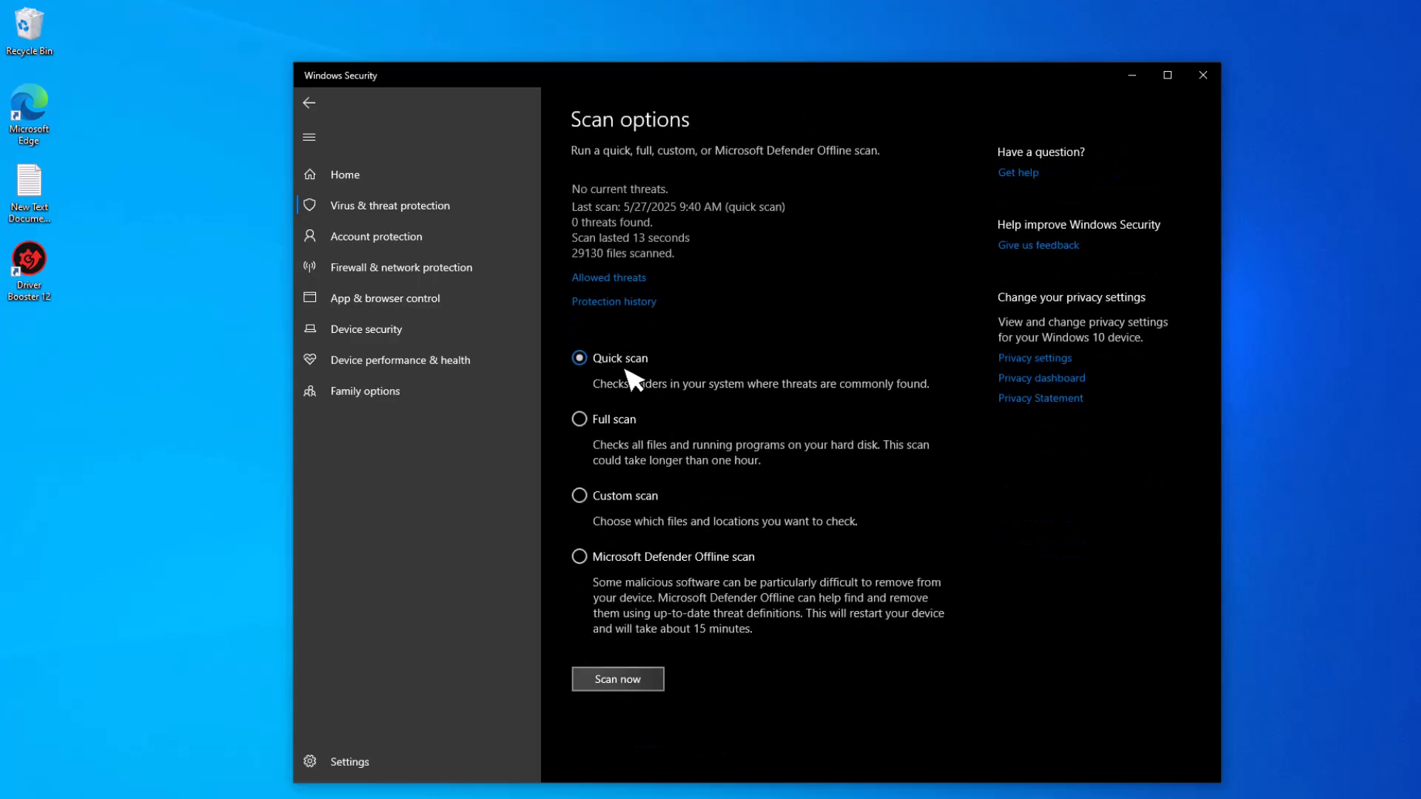
left_click(633, 425)
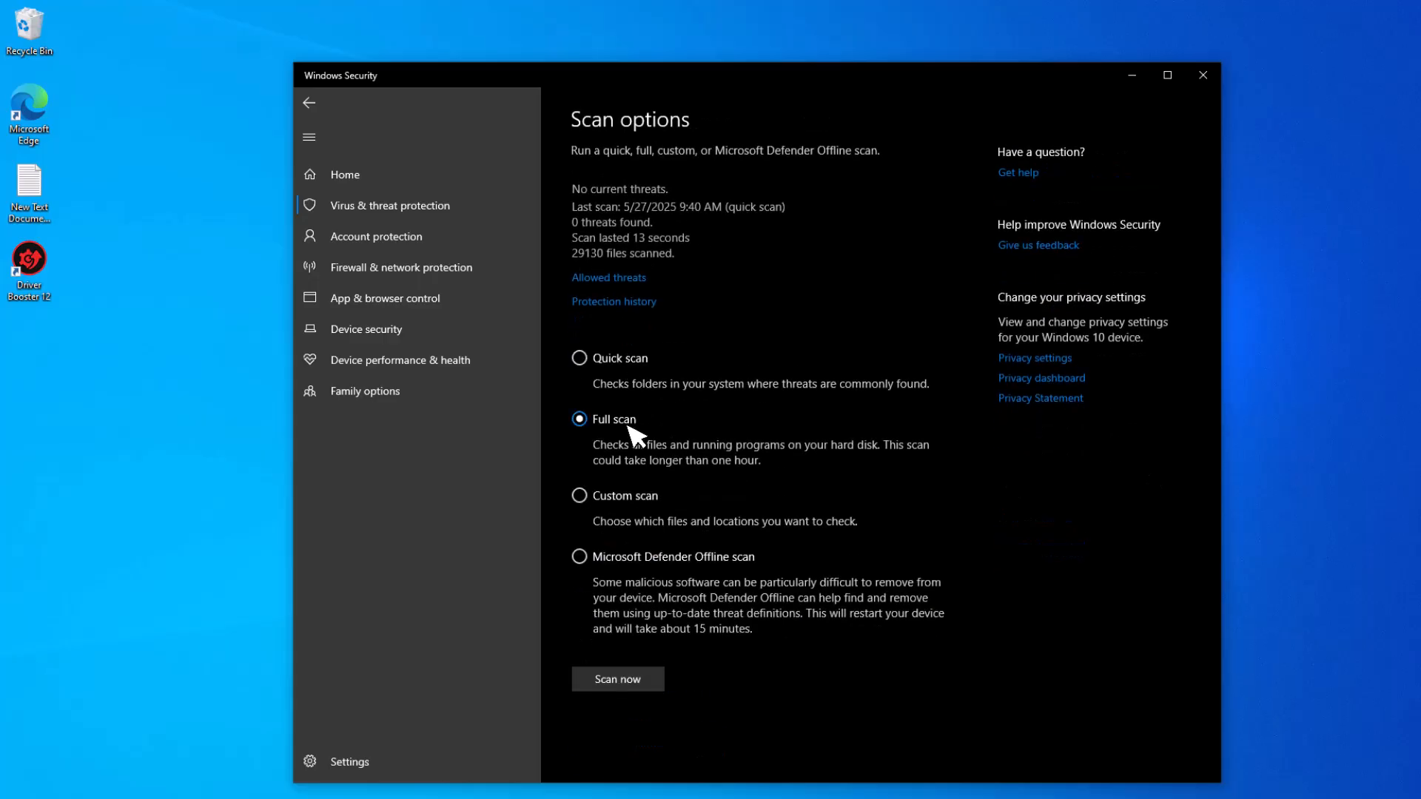
left_click(639, 678)
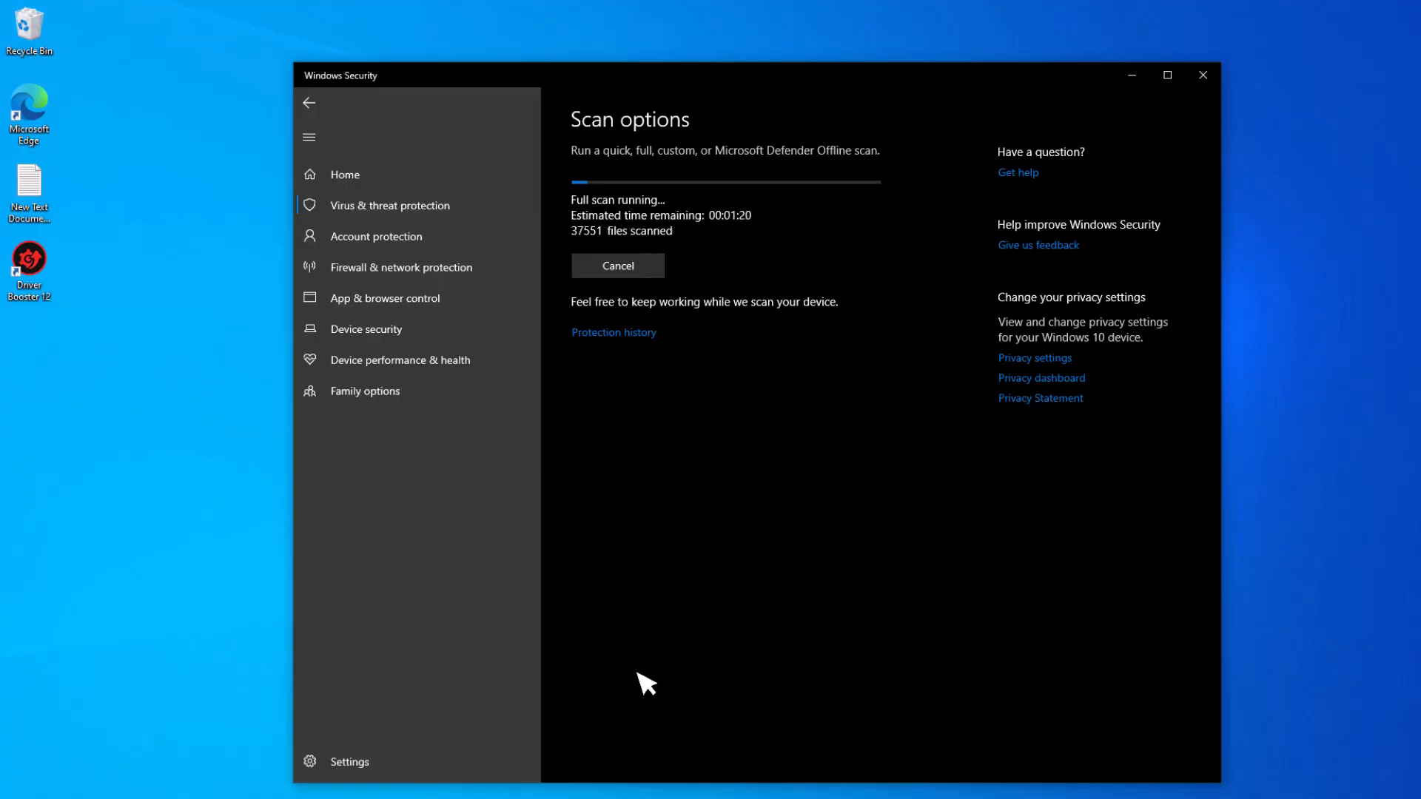
left_click(1132, 77)
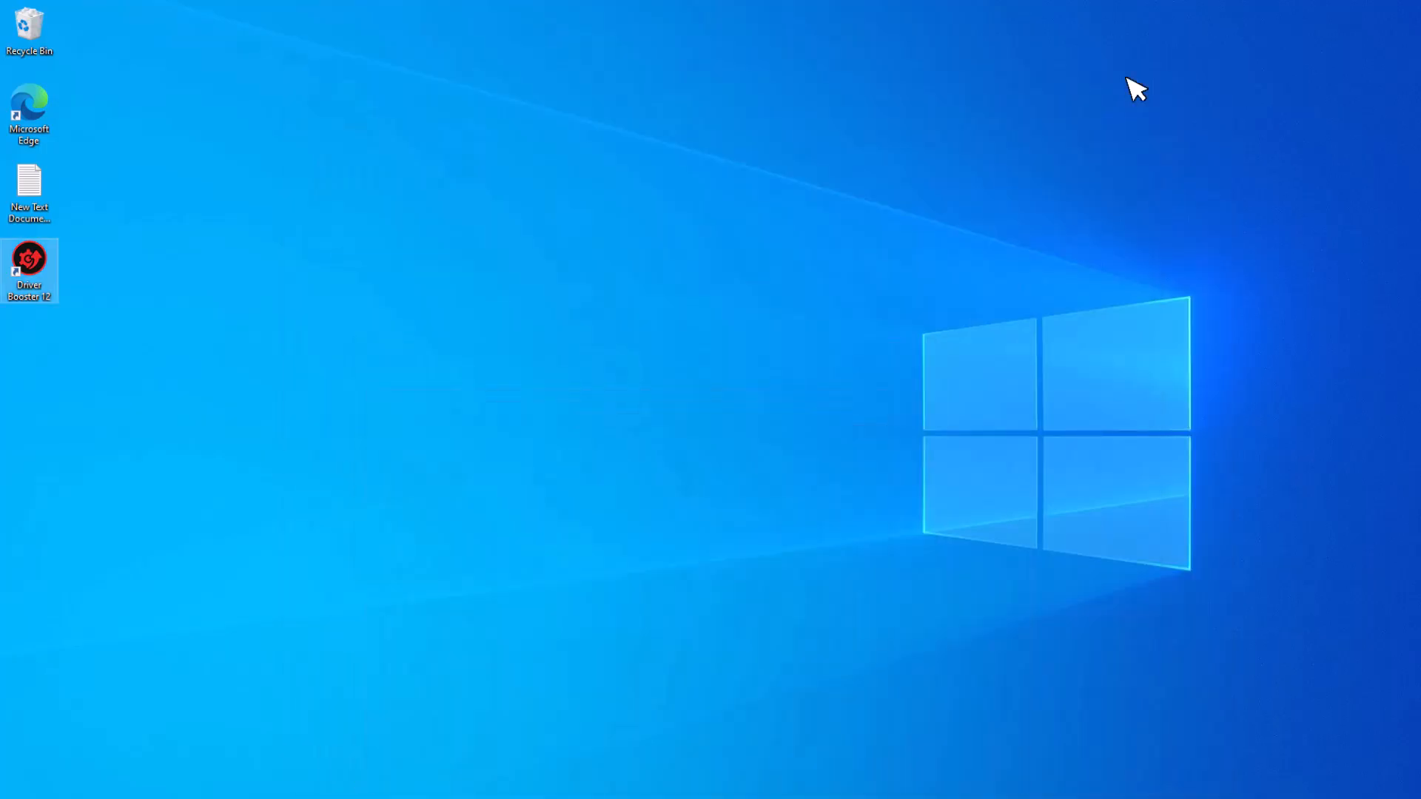